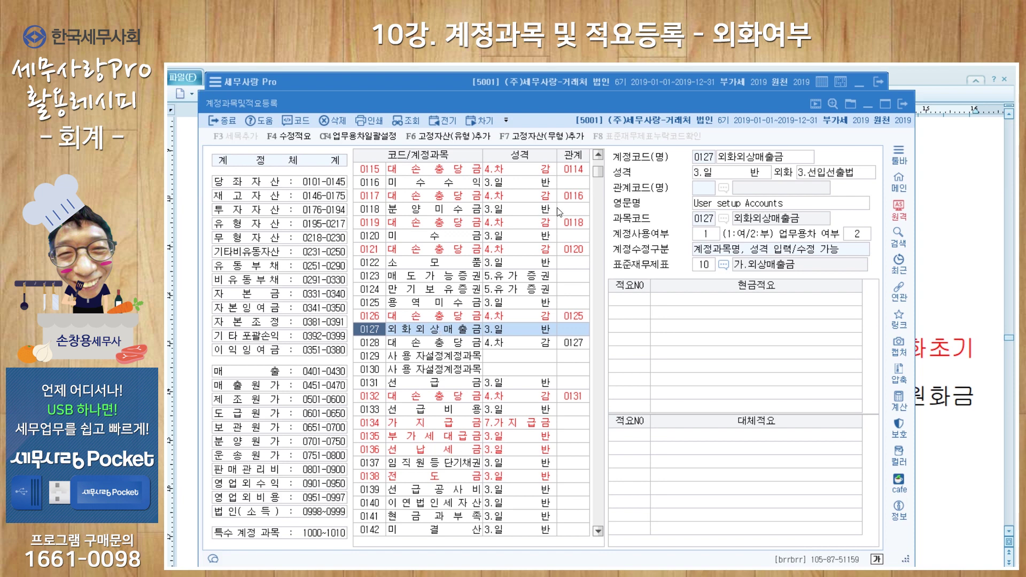
# Step: Open 외화초기이월 from the foreign-currency management functions and review the carried-forward amounts of accounts 0104, 0127 and 0274
pyautogui.click(904, 104)
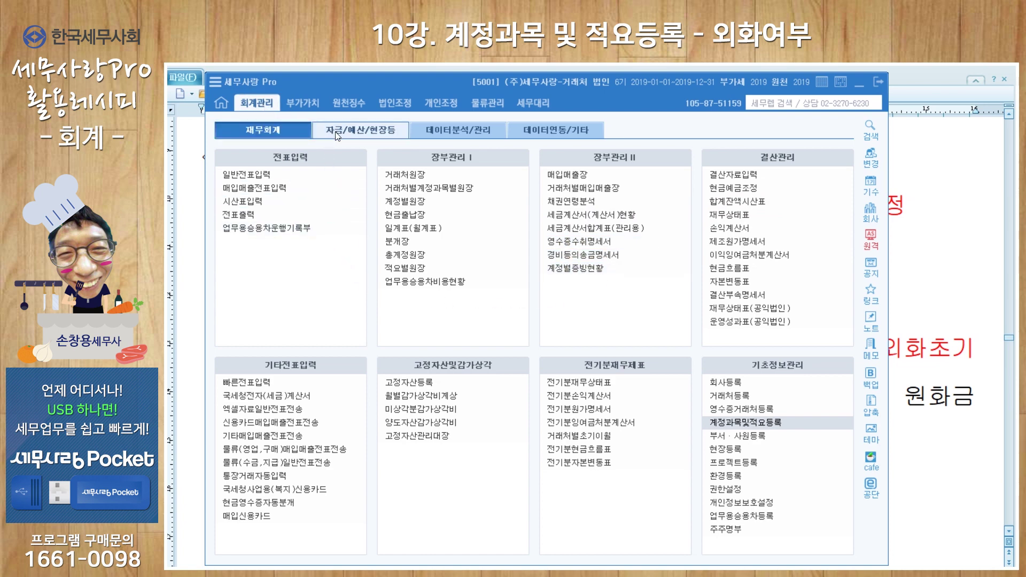
pyautogui.click(364, 134)
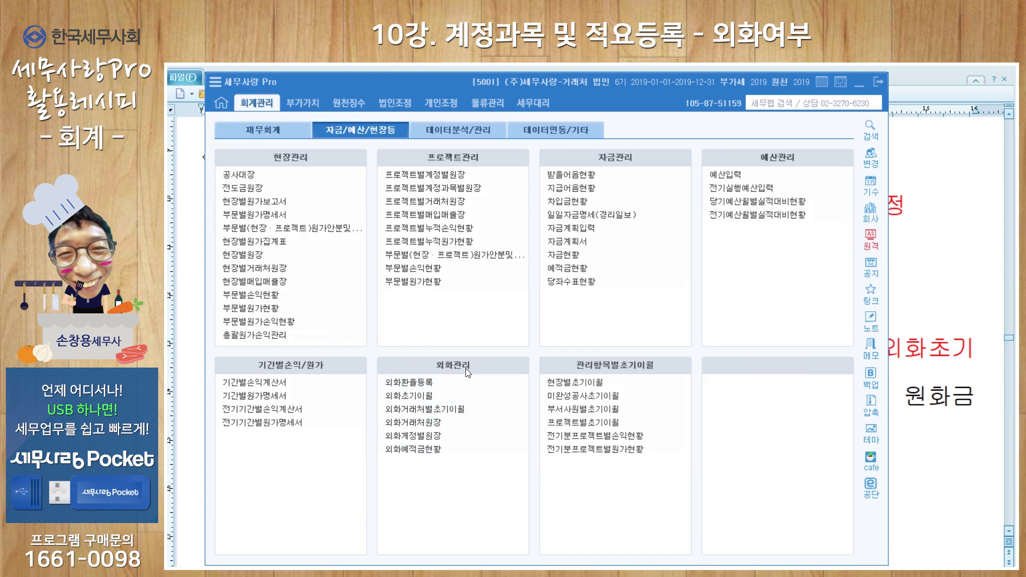
pyautogui.click(423, 397)
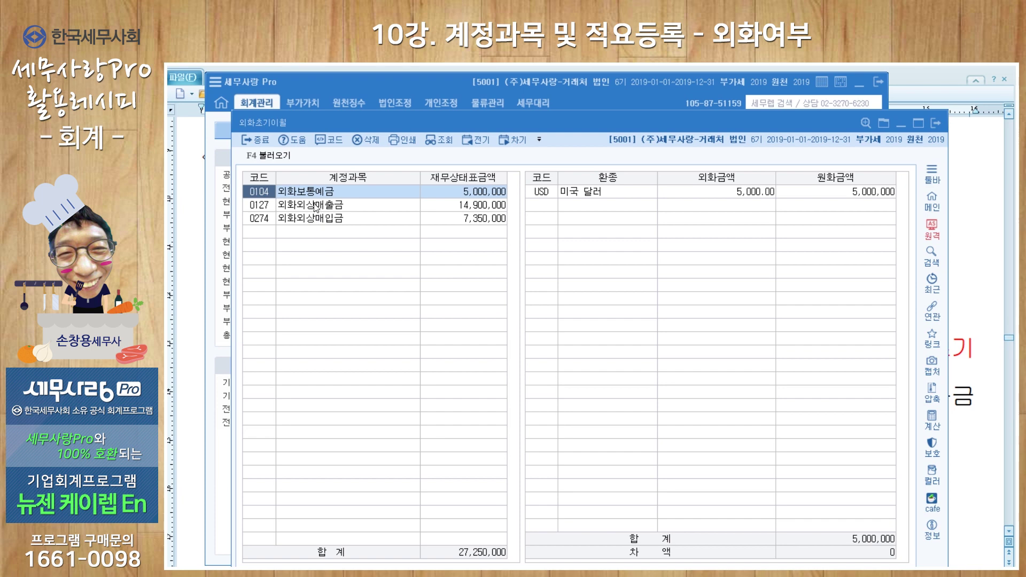
pyautogui.press('Return')
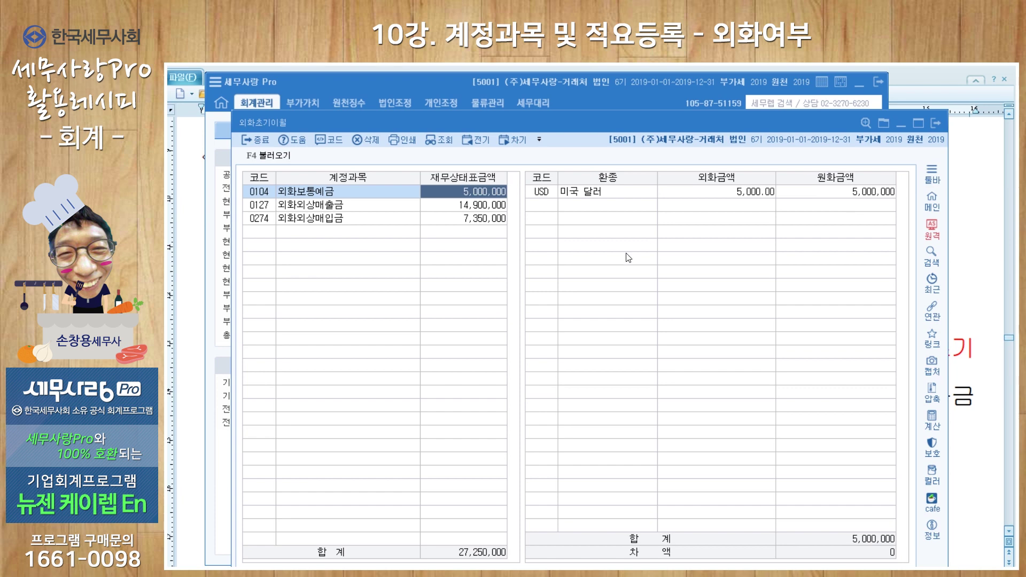
pyautogui.click(360, 209)
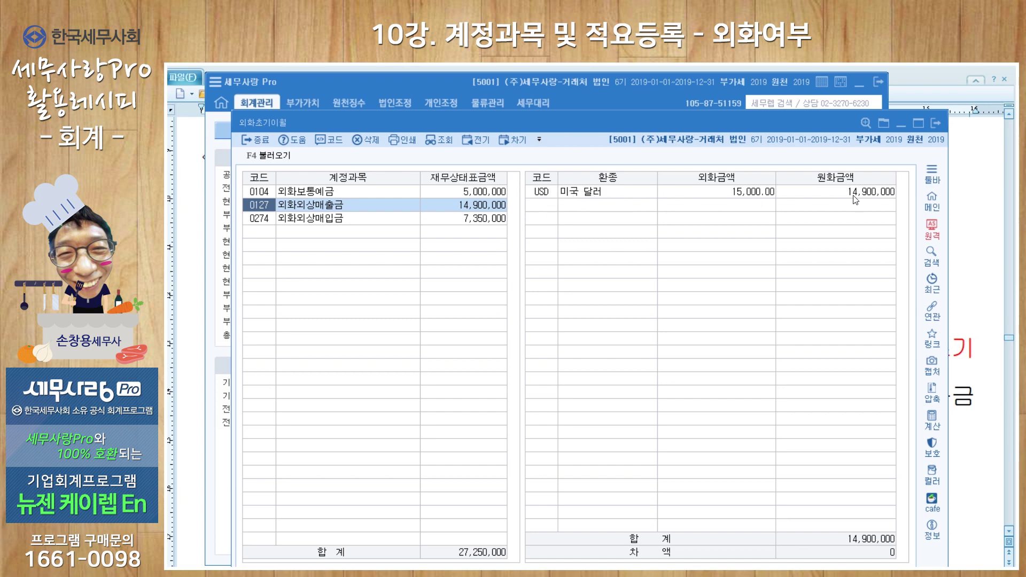
pyautogui.click(378, 221)
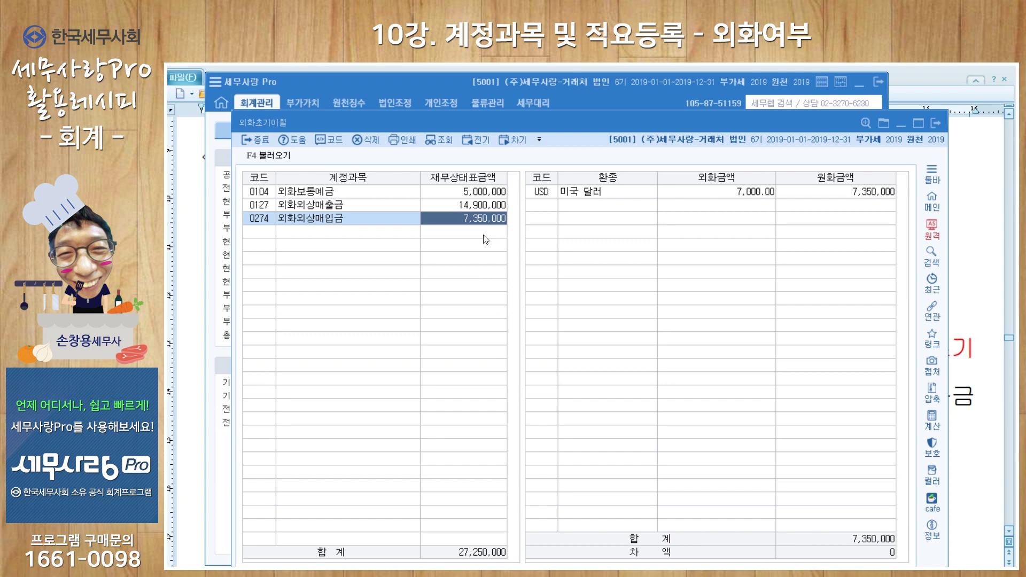
pyautogui.click(937, 125)
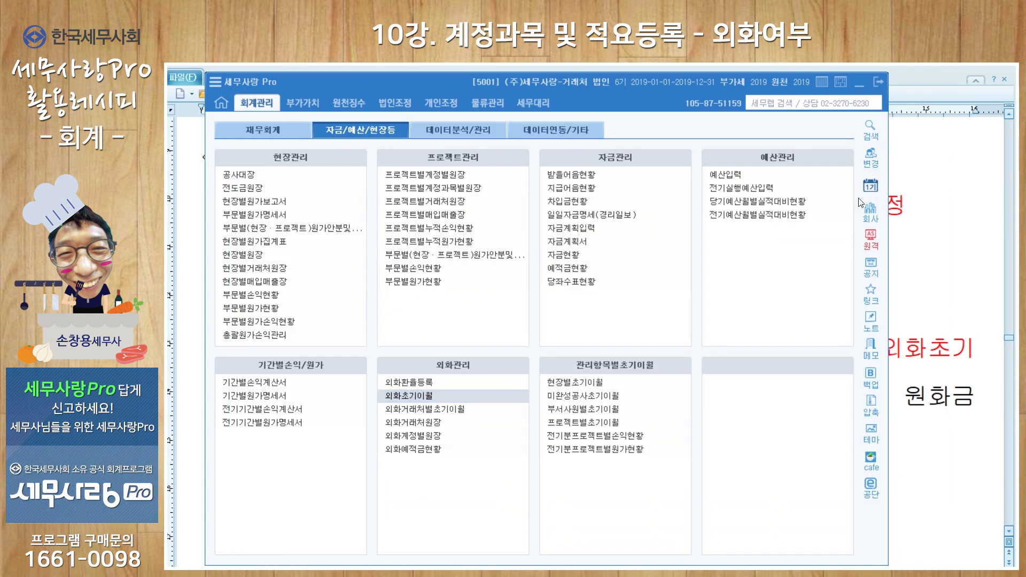
# Step: Open 외화거래처별초기이월 and examine the customer's foreign amount and exchange rate for account 0104 외화보통예금
pyautogui.click(462, 411)
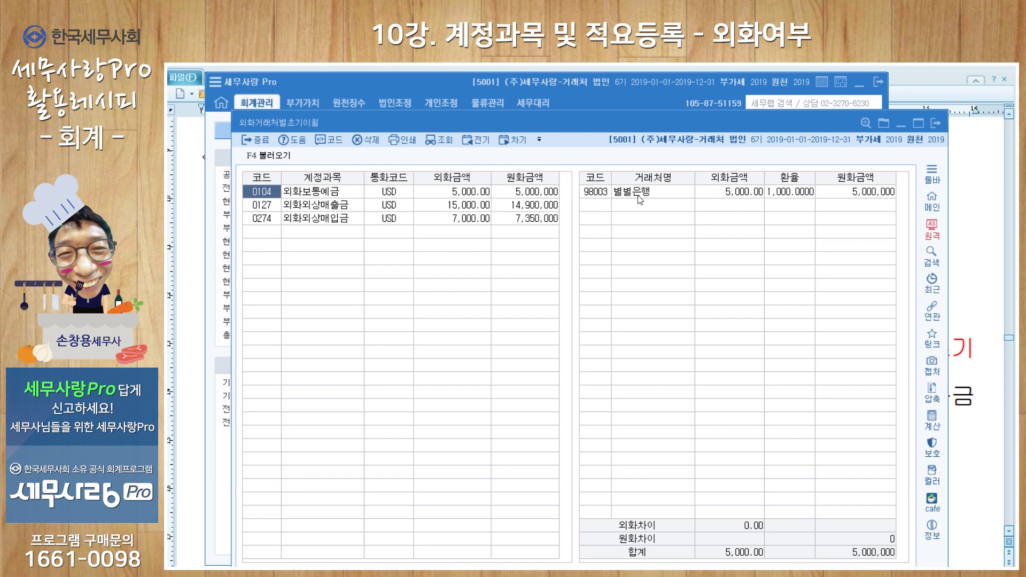
pyautogui.click(741, 194)
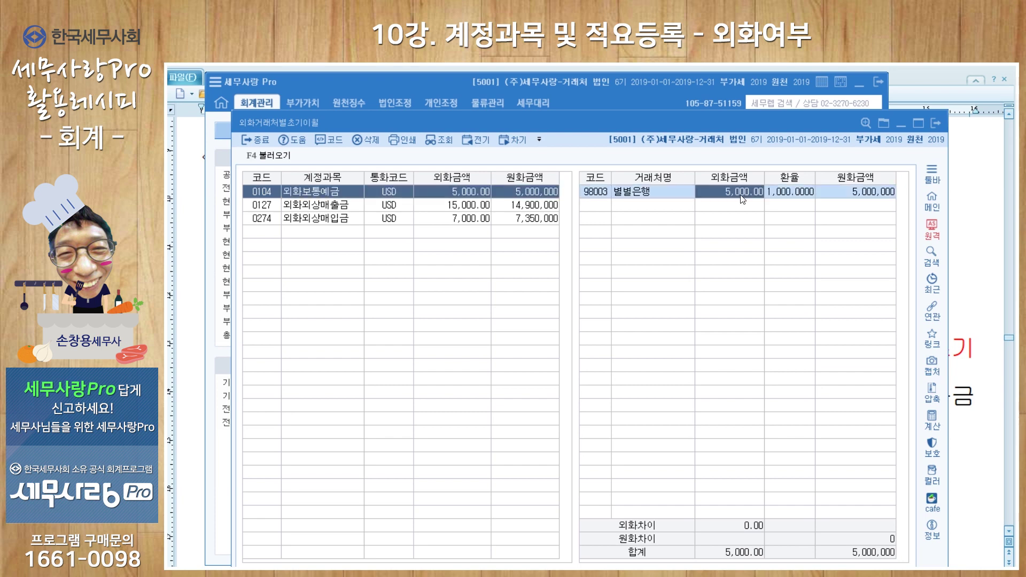
pyautogui.click(792, 196)
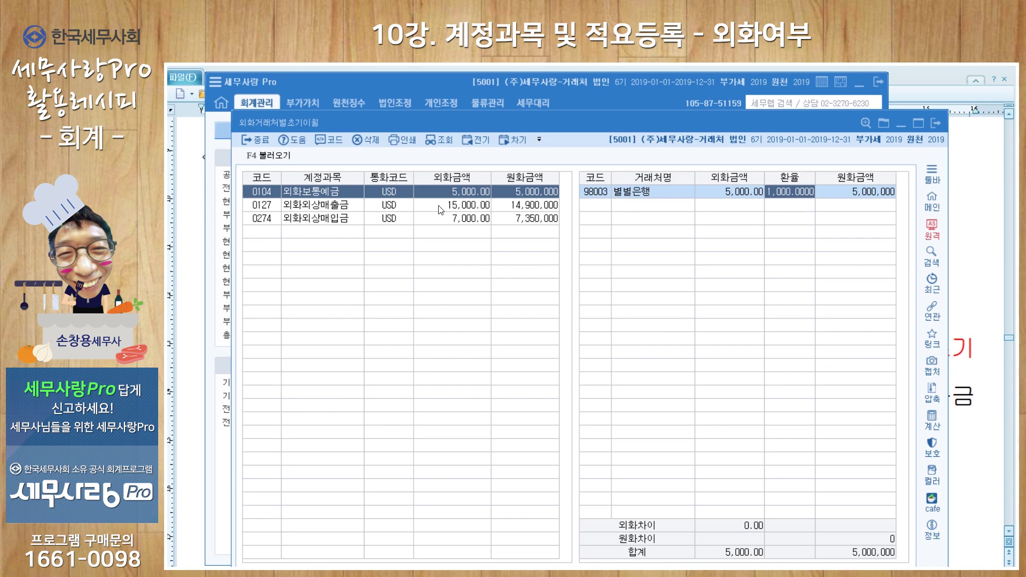
# Step: Check the customer entries of account 0127 외화외상매출금 and look through the customer code list for the empty second row
pyautogui.click(319, 206)
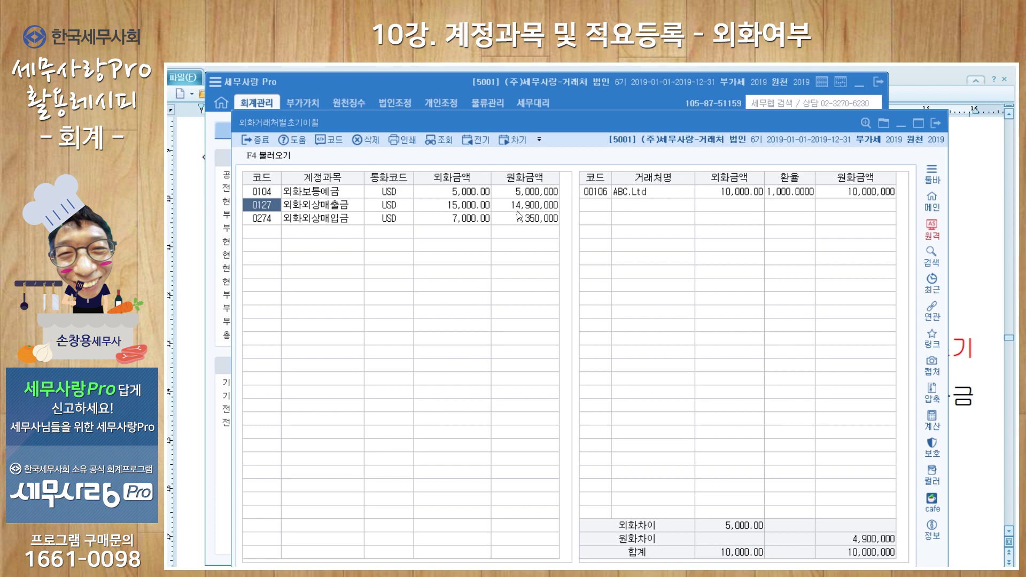
pyautogui.click(604, 196)
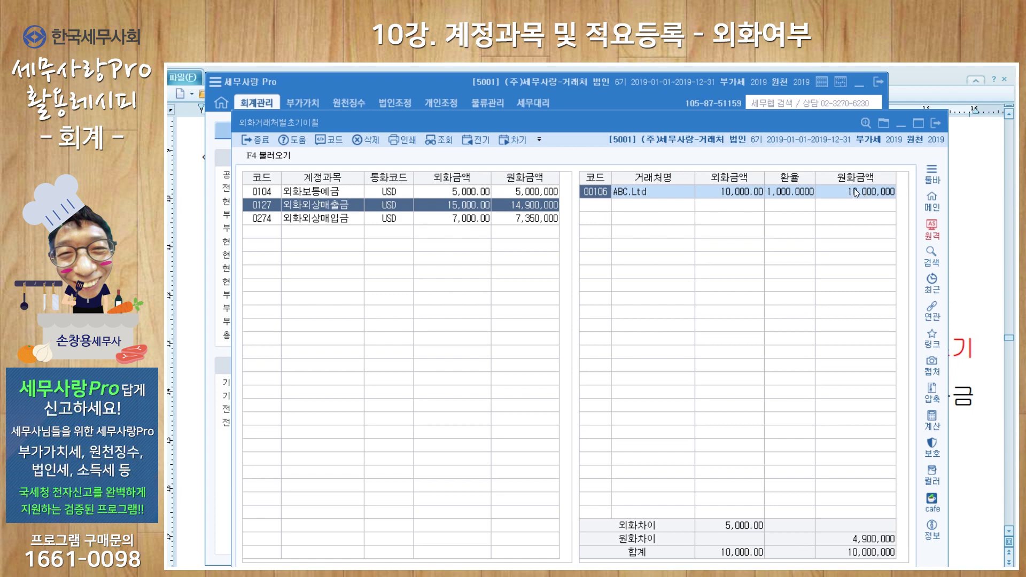
pyautogui.click(595, 210)
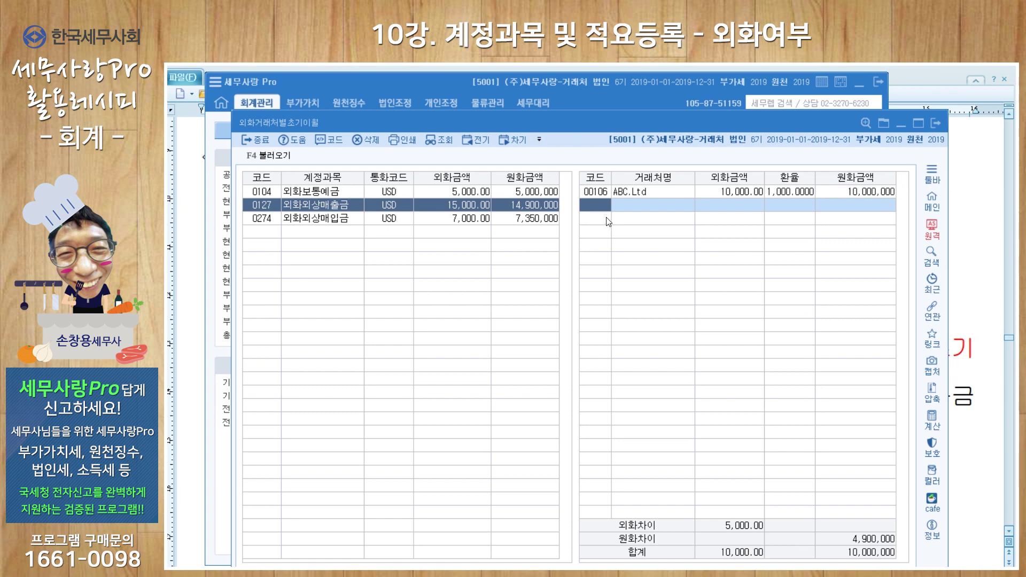
pyautogui.press('F2')
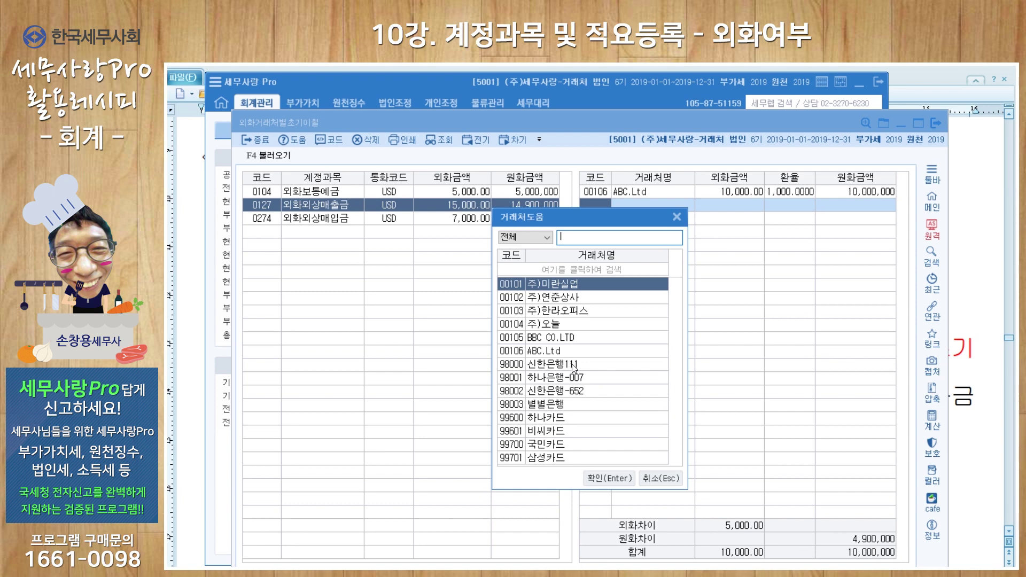
pyautogui.click(677, 219)
pyautogui.press('Escape')
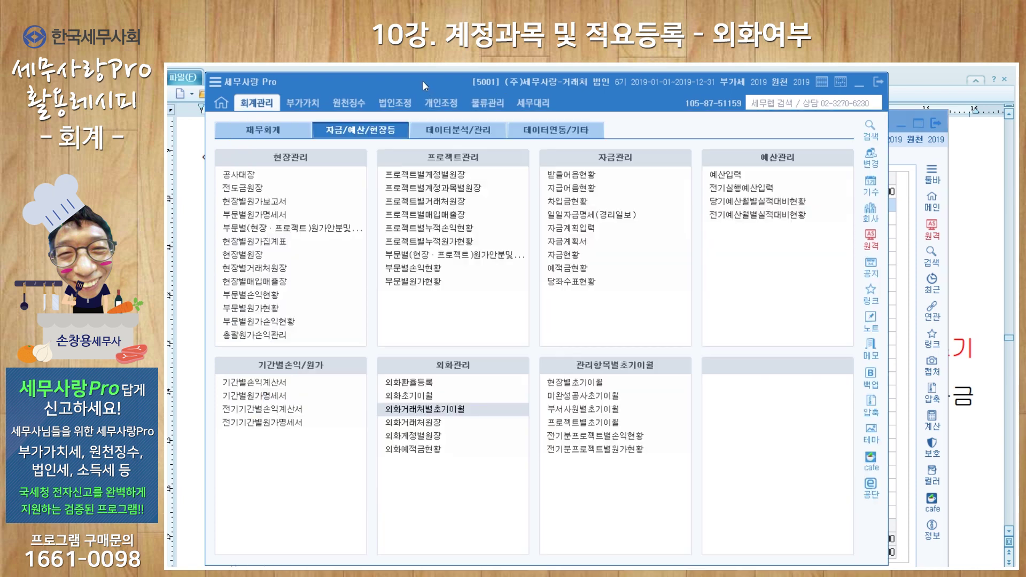
# Step: Register a new general customer in 거래처등록 with code 00107, name ss.co.ltd and type 동시
pyautogui.click(268, 130)
pyautogui.click(743, 397)
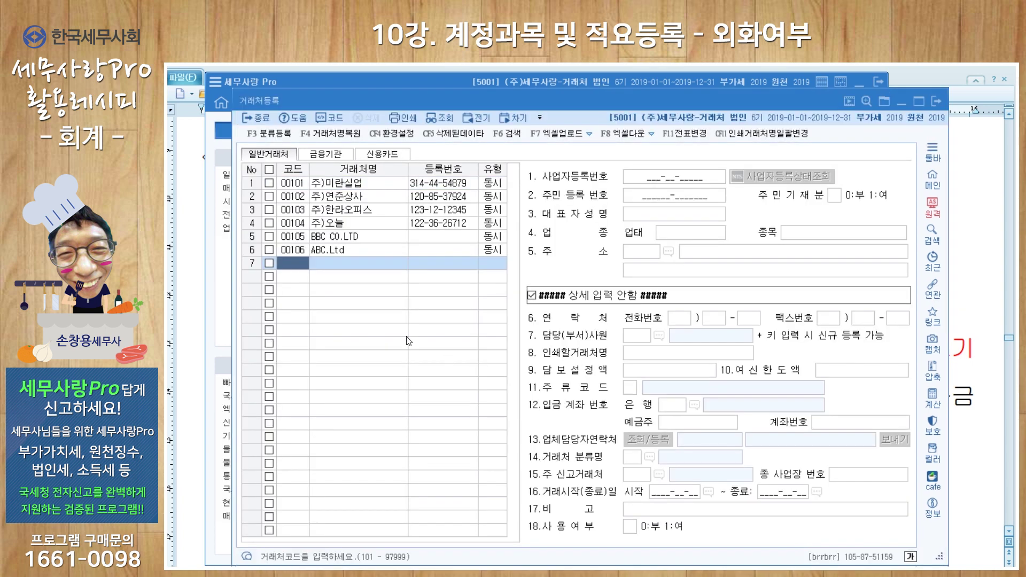
pyautogui.write('00107')
pyautogui.press('Return')
pyautogui.write('ss')
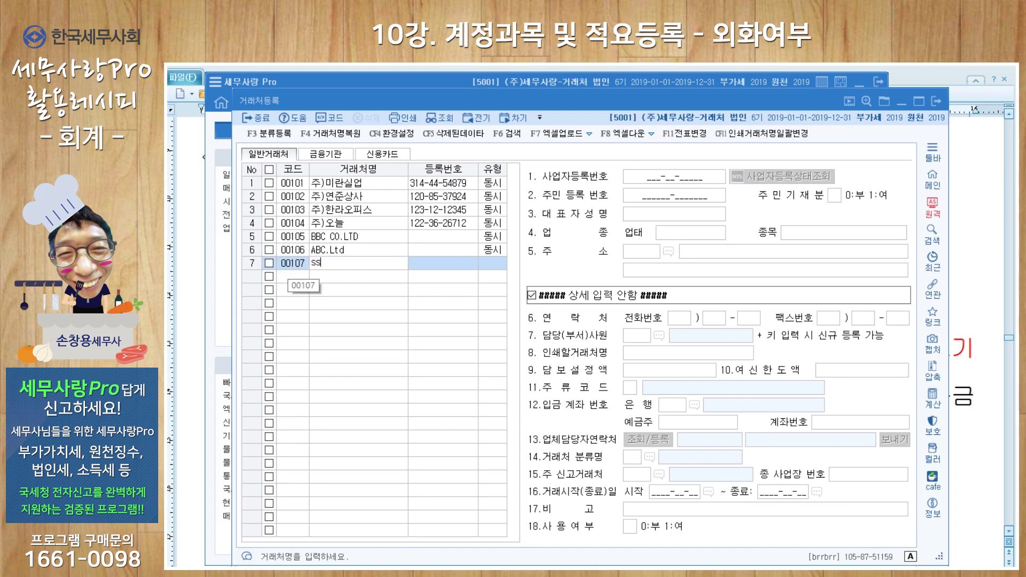
pyautogui.write('.co.')
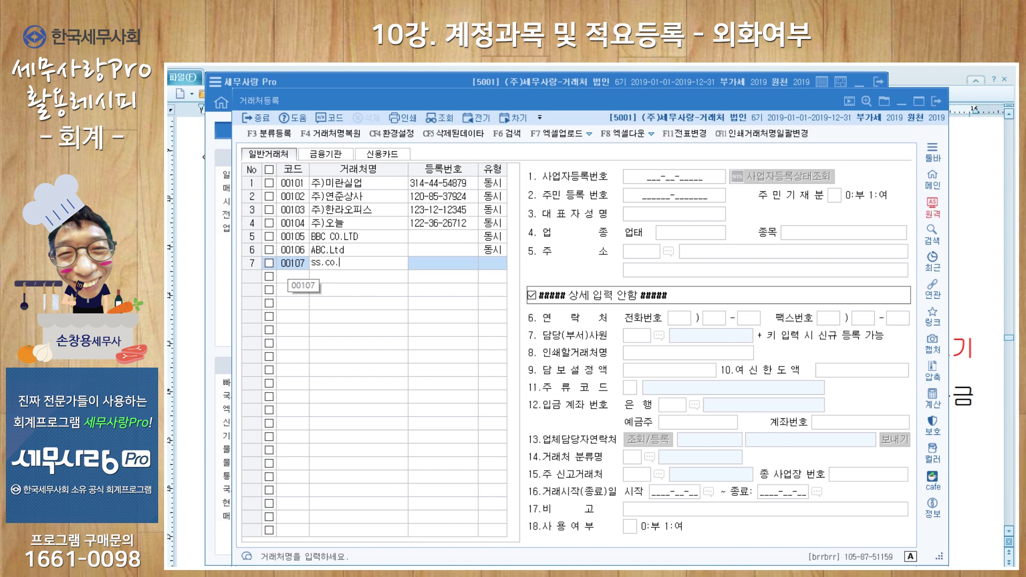
pyautogui.write('ltd')
pyautogui.press('Return')
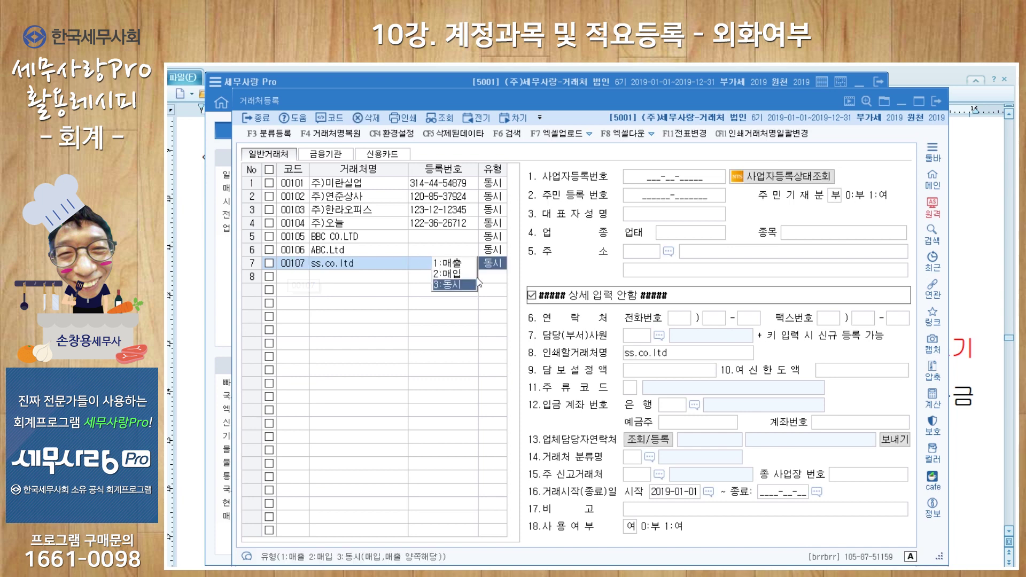
pyautogui.press('Return')
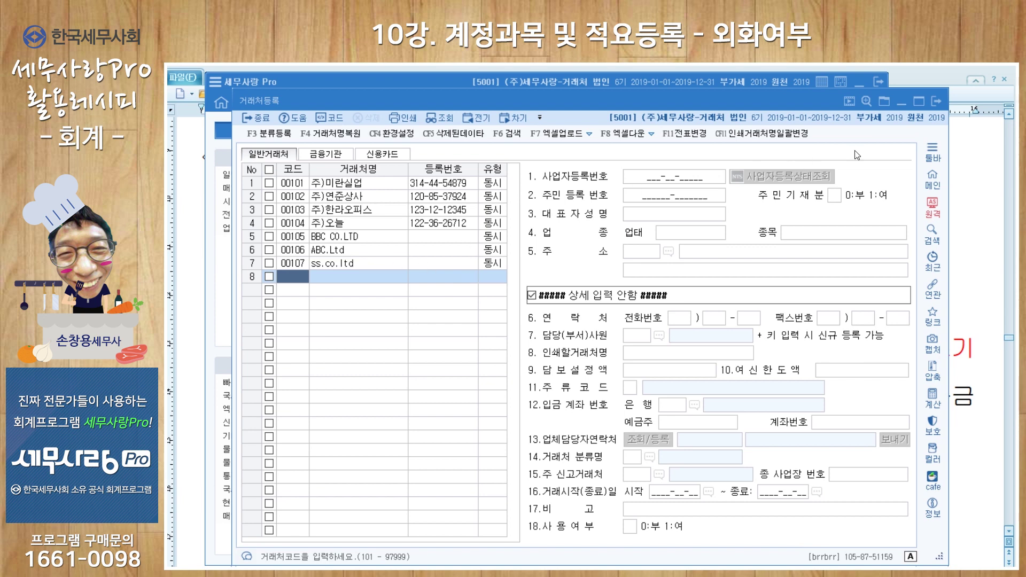
pyautogui.click(935, 101)
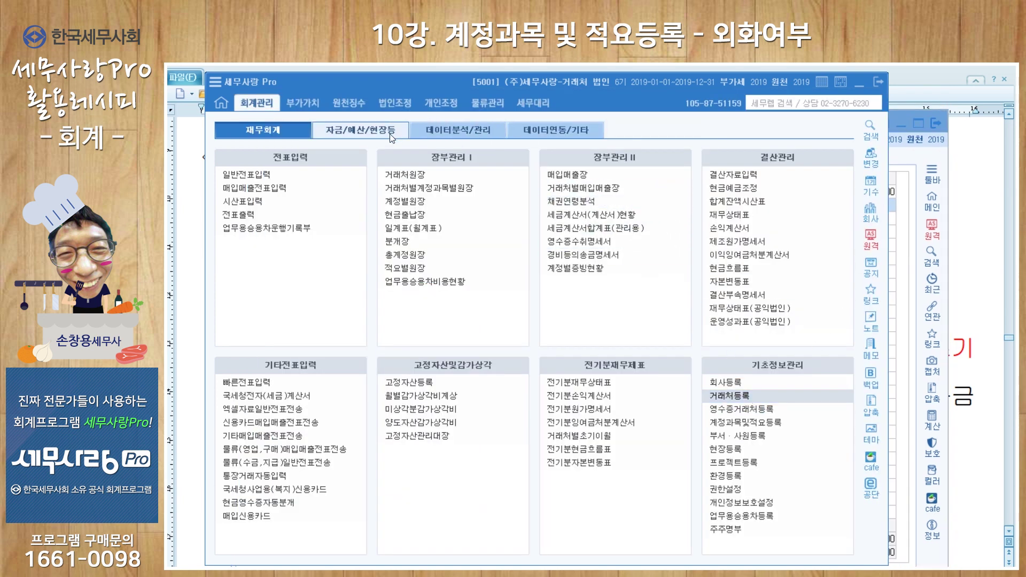
# Step: Return to 외화거래처별초기이월 and add customer code 107 on the second row of account 0127
pyautogui.click(375, 129)
pyautogui.click(431, 410)
pyautogui.click(593, 206)
pyautogui.write('107')
pyautogui.press('Return')
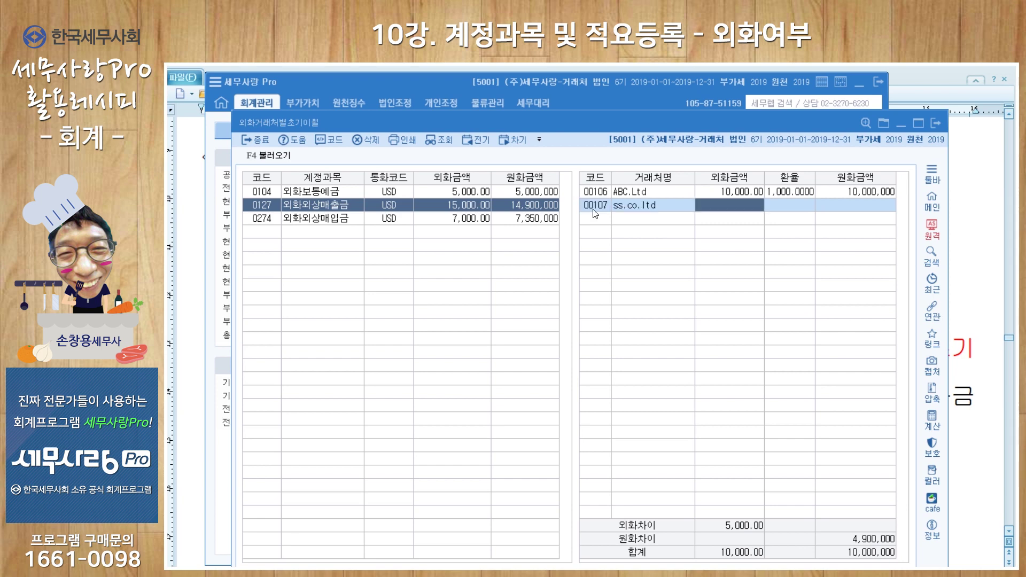
# Step: Set the foreign amount of ss.co.ltd to 5,000 and its exchange rate to 980, and select account 0274 외화외상매입금
pyautogui.write('5000')
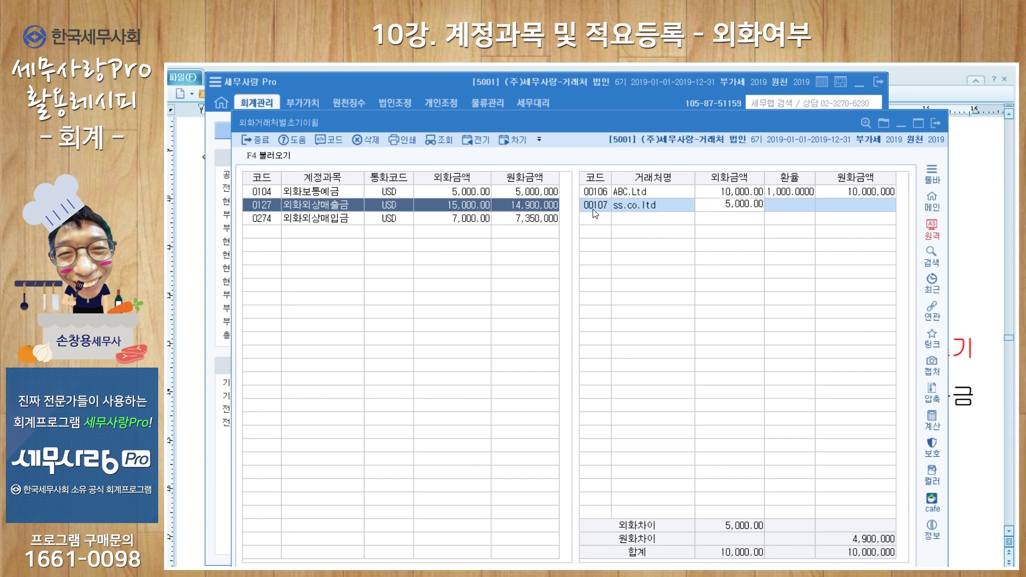
pyautogui.press('Return')
pyautogui.write('980')
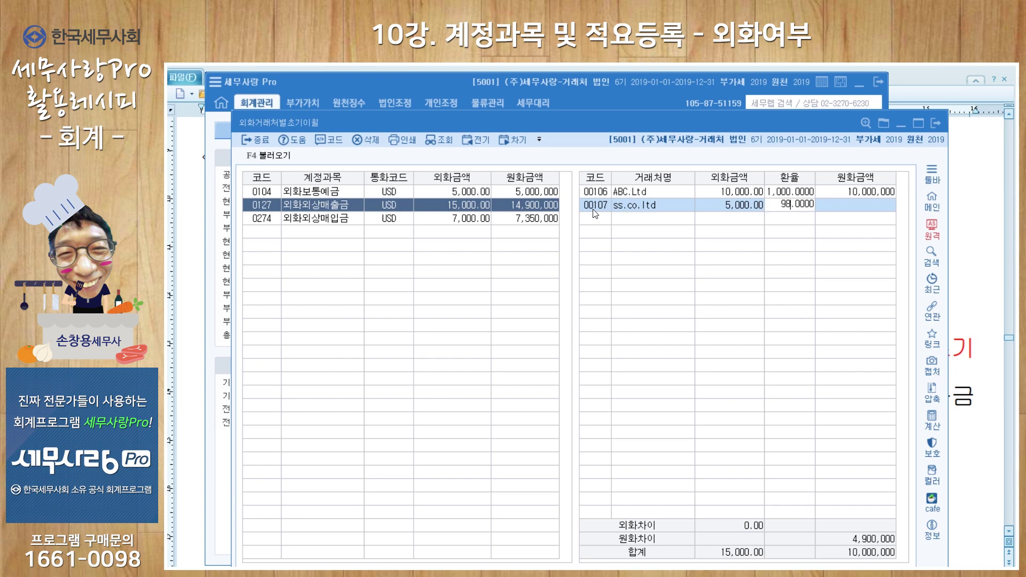
pyautogui.press('Return')
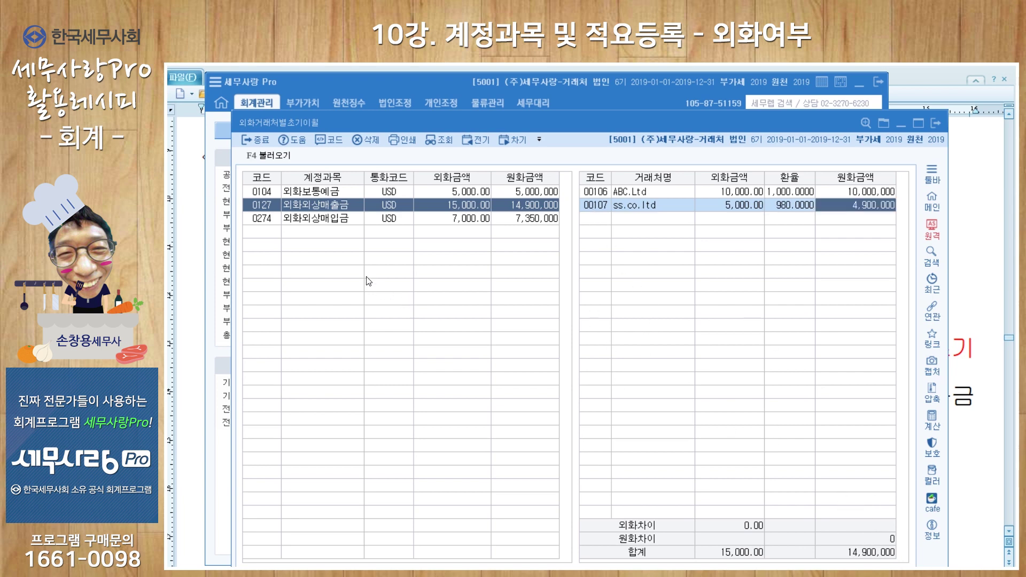
pyautogui.click(336, 223)
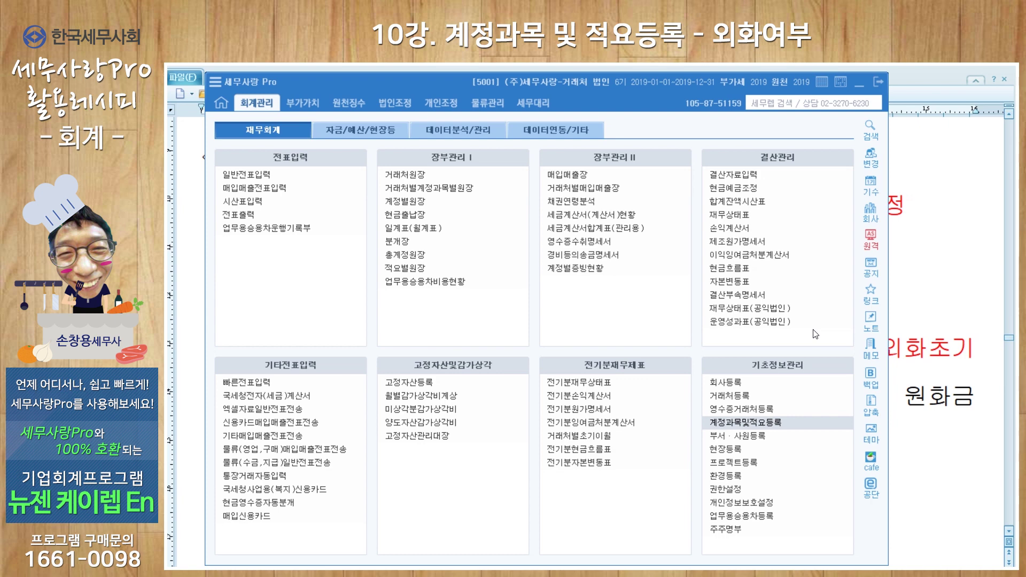
# Step: Review the foreign-currency (외화) setting of accounts 0104, 0105, 0127 and 0274 in 계정과목및적요등록
pyautogui.click(742, 424)
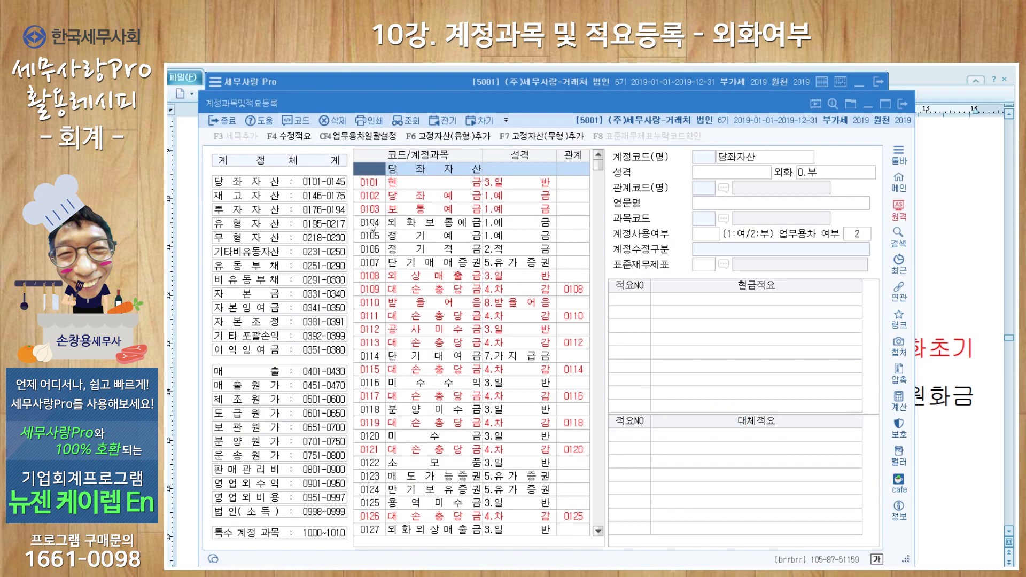
pyautogui.click(373, 226)
pyautogui.press('pagedown')
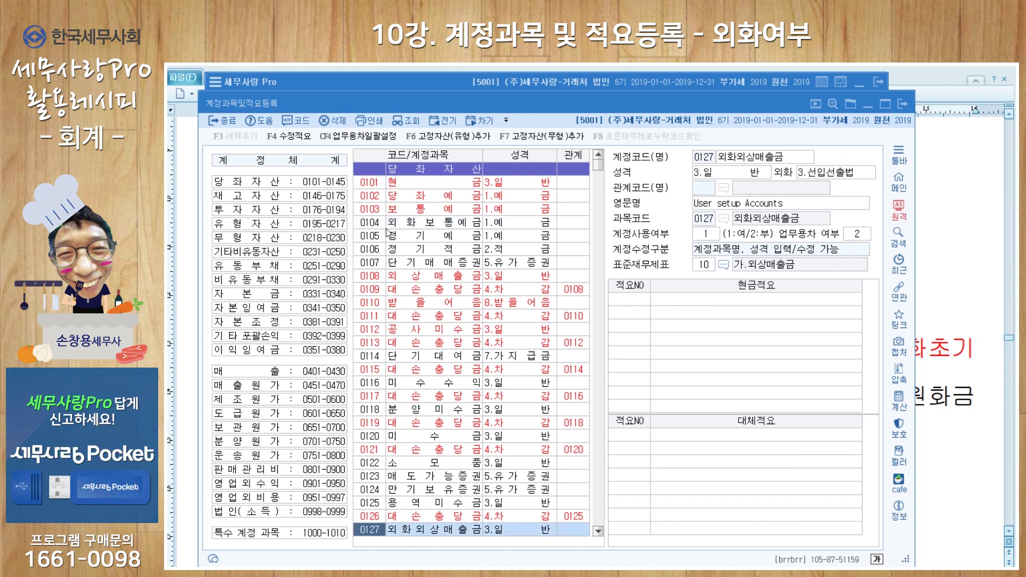
pyautogui.scroll(-2, 436, 315)
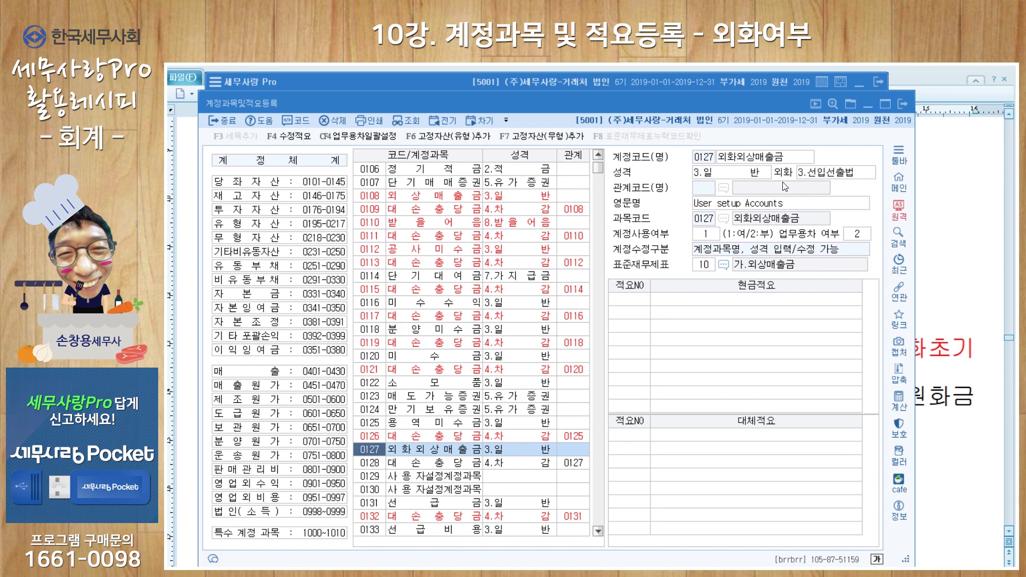
pyautogui.scroll(2, 387, 284)
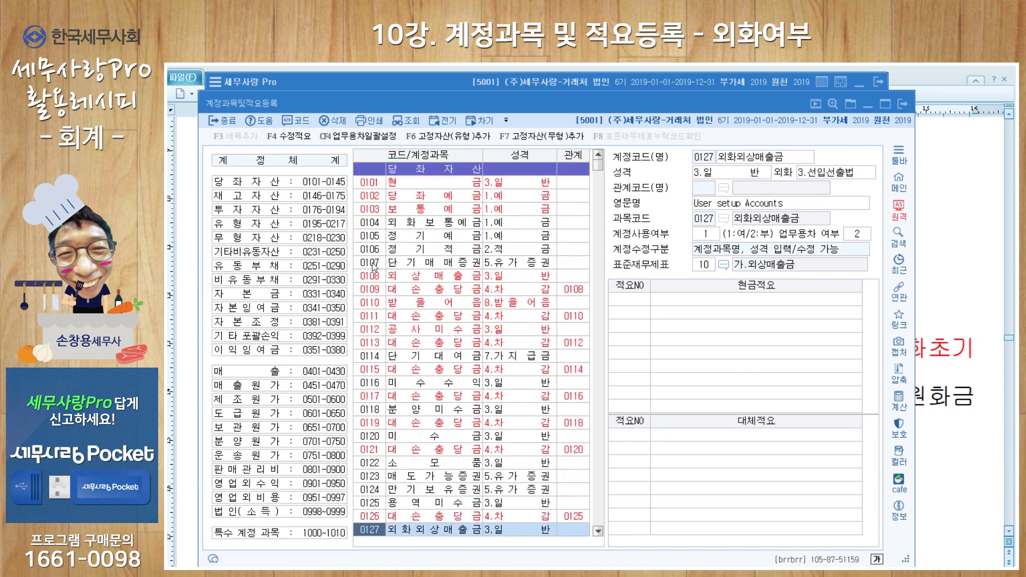
pyautogui.click(370, 226)
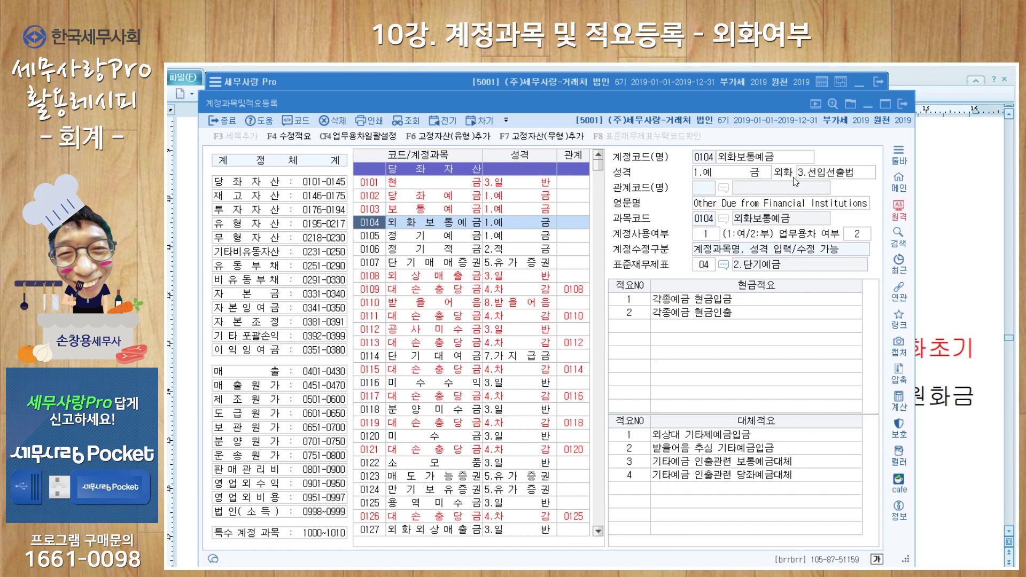
pyautogui.click(368, 235)
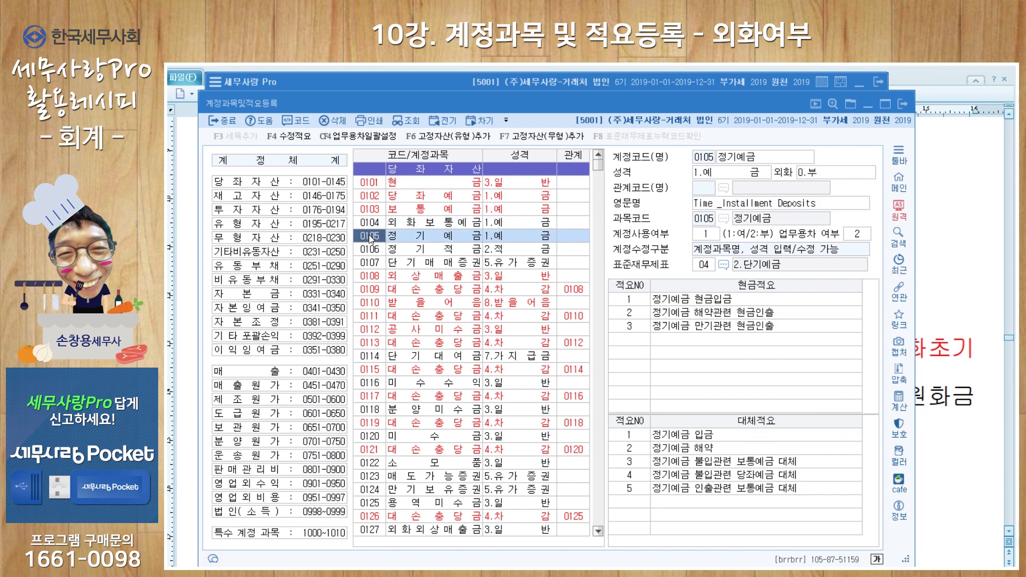
pyautogui.write('0274')
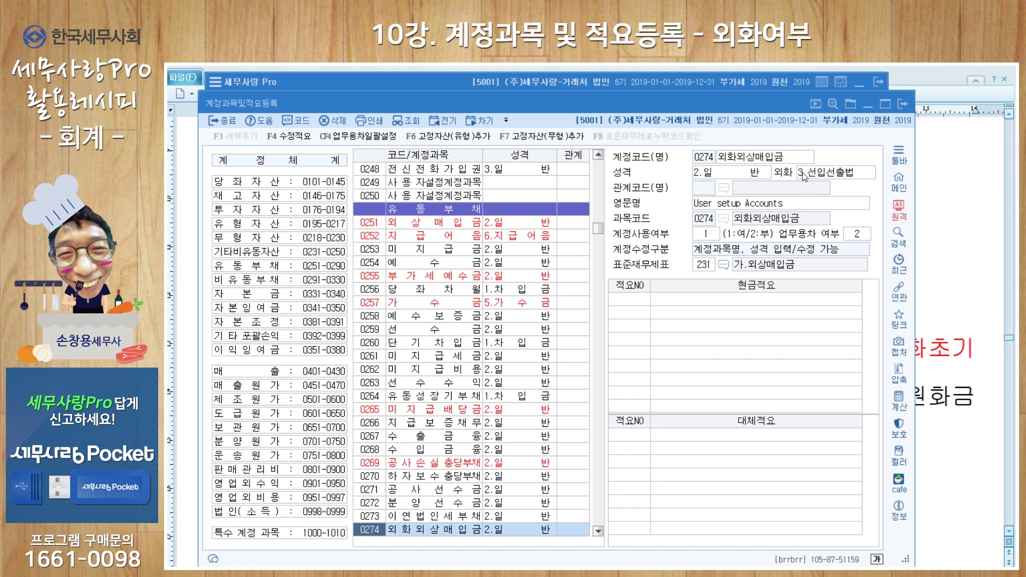
pyautogui.click(902, 104)
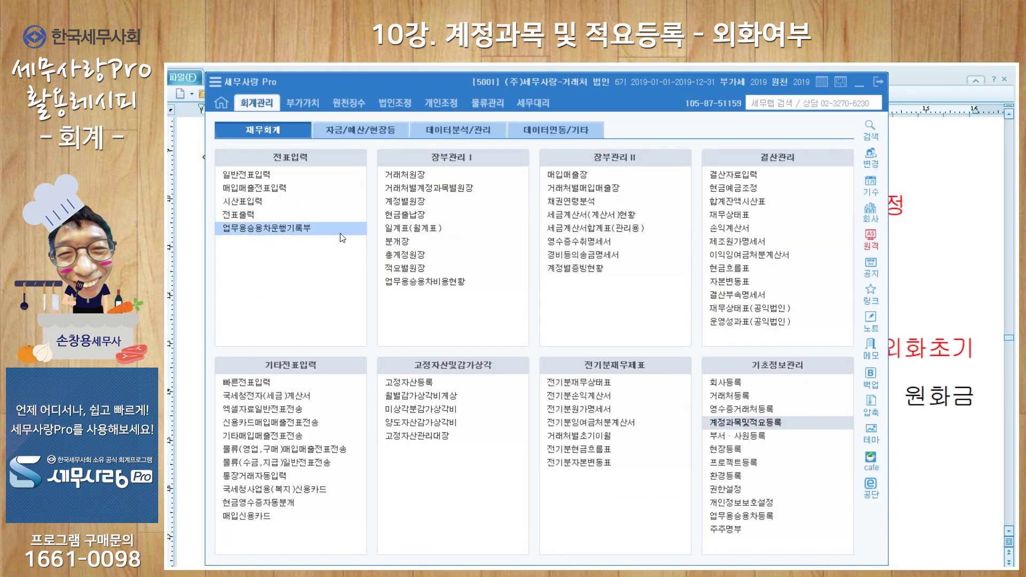
# Step: Open 일반전표입력 for January 2019 and start a voucher line dated the 15th
pyautogui.click(265, 176)
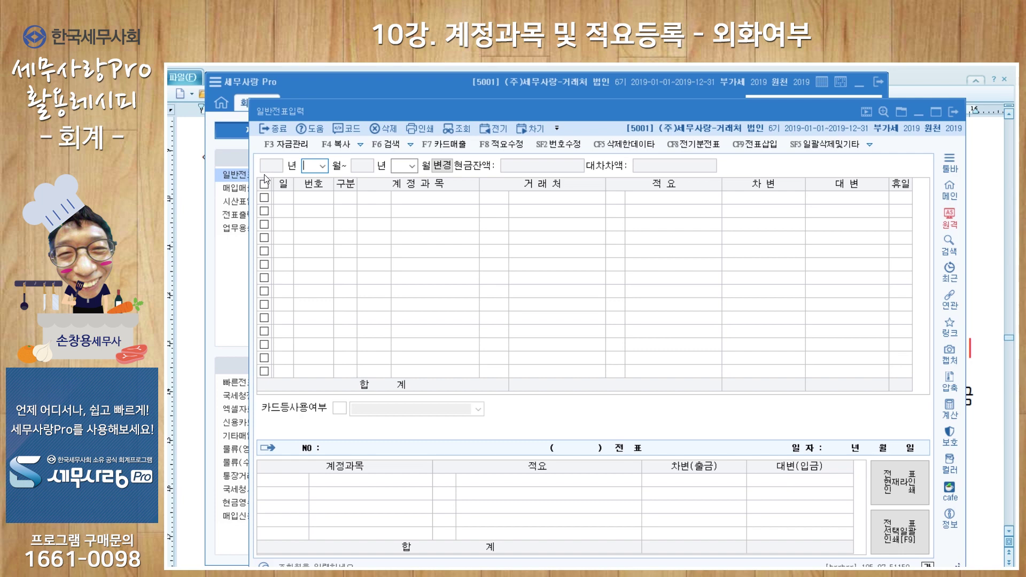
pyautogui.write('1')
pyautogui.press('Return')
pyautogui.press('Return')
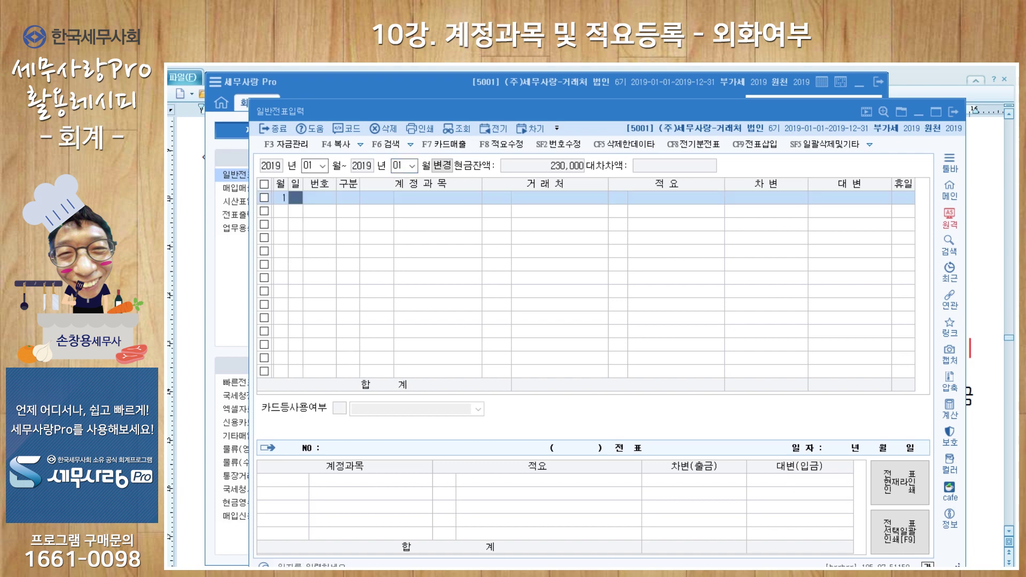
pyautogui.write('15')
pyautogui.press('Return')
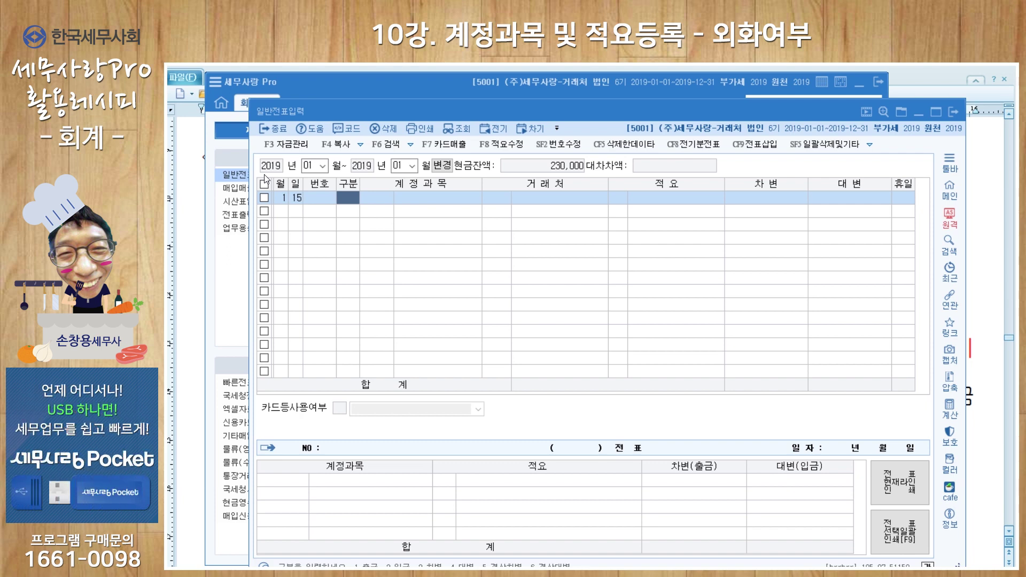
# Step: Make the line a 대변 entry on account 127 and set its foreign-currency code to USD by searching 미국
pyautogui.write('4')
pyautogui.press('Return')
pyautogui.write('127')
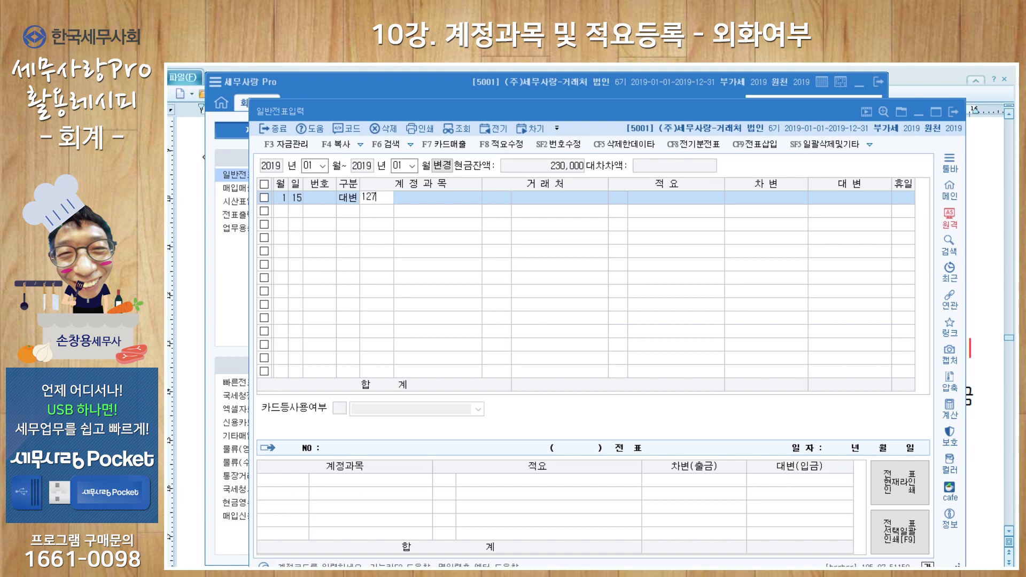
pyautogui.press('Return')
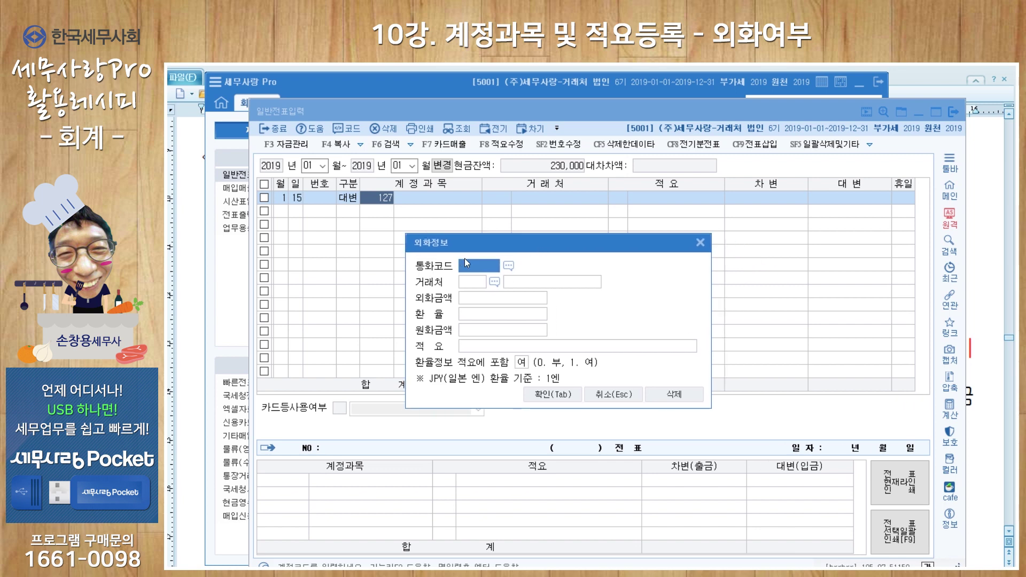
pyautogui.click(509, 265)
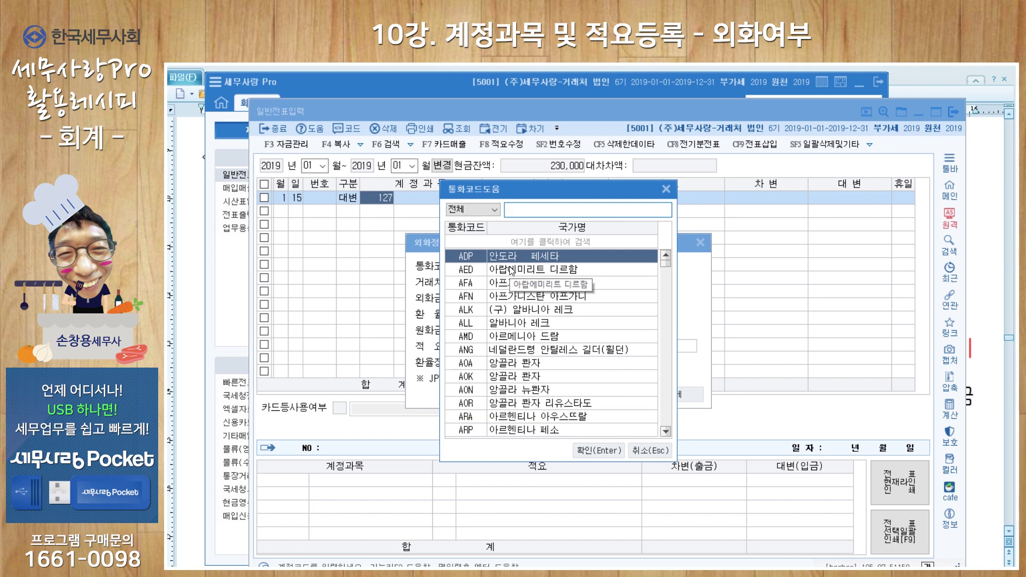
pyautogui.write('미국')
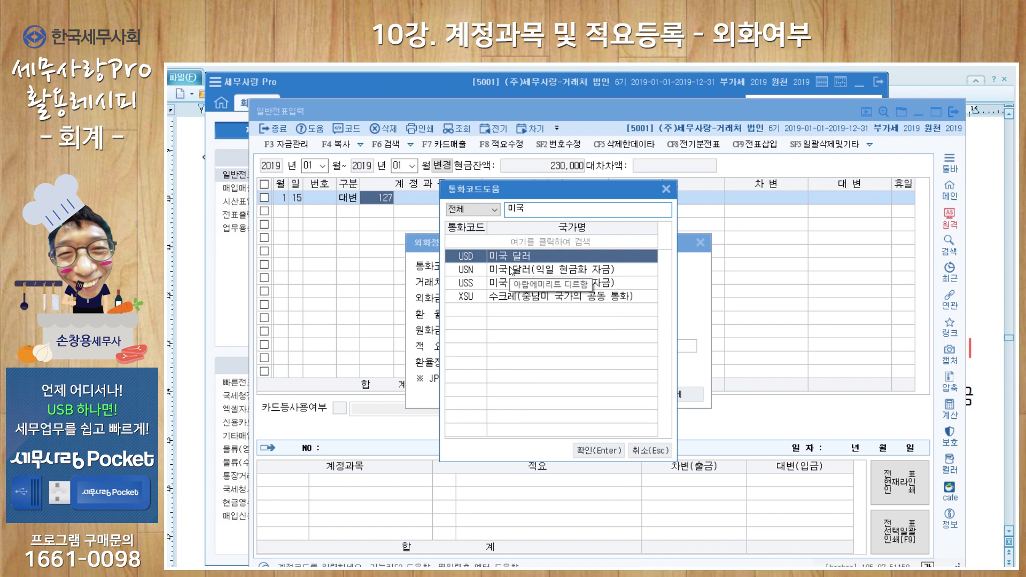
pyautogui.press('Return')
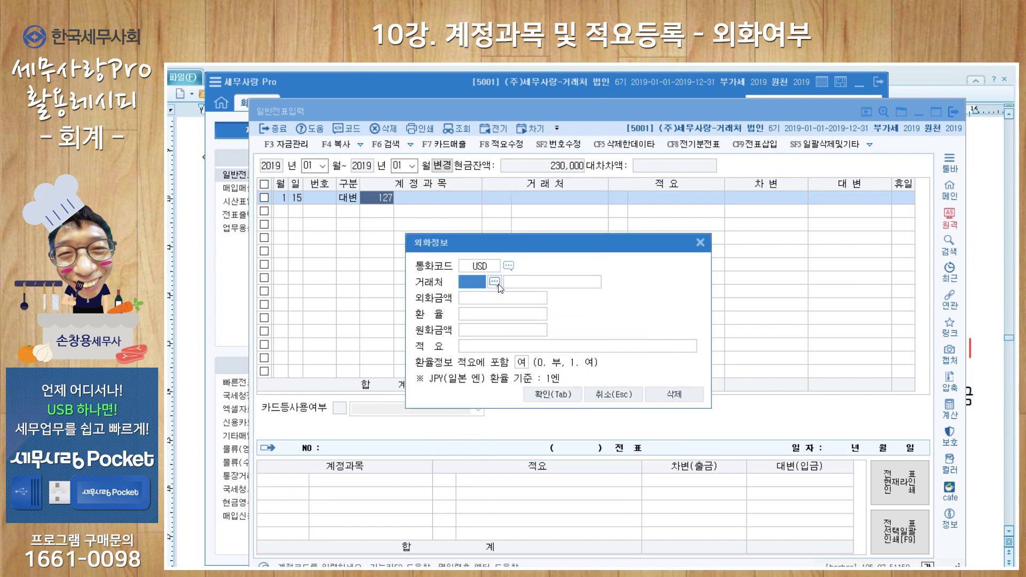
# Step: Set customer 00106 ABC.Ltd and a foreign amount of 5,000 in 외화정보, and complete the account 0127 line
pyautogui.click(494, 284)
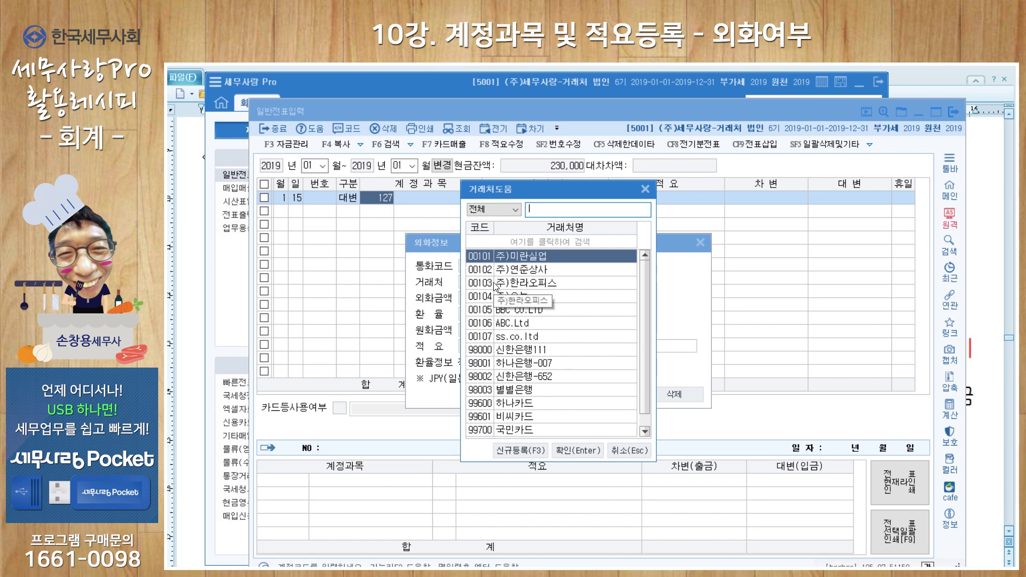
pyautogui.click(512, 323)
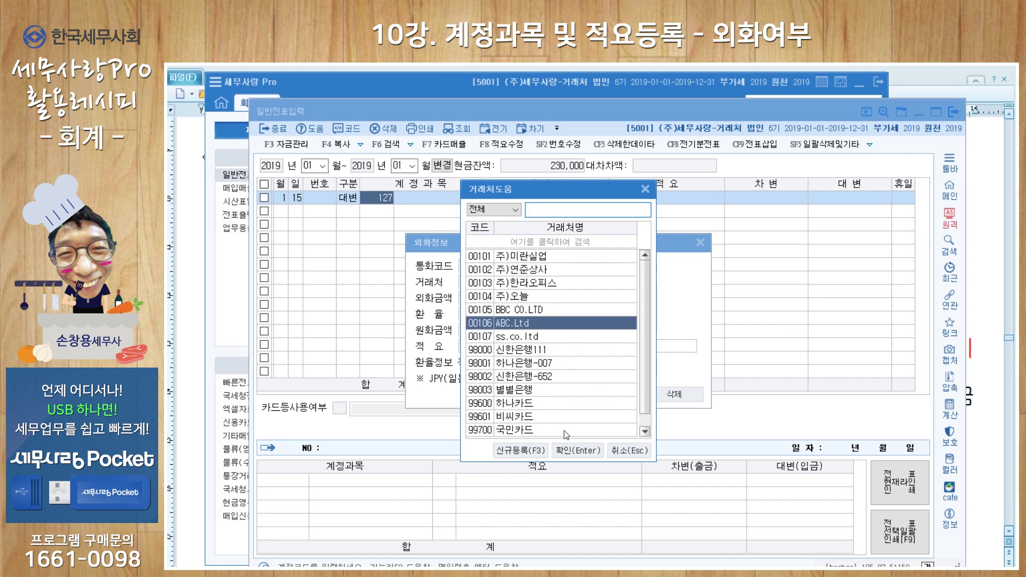
pyautogui.click(583, 450)
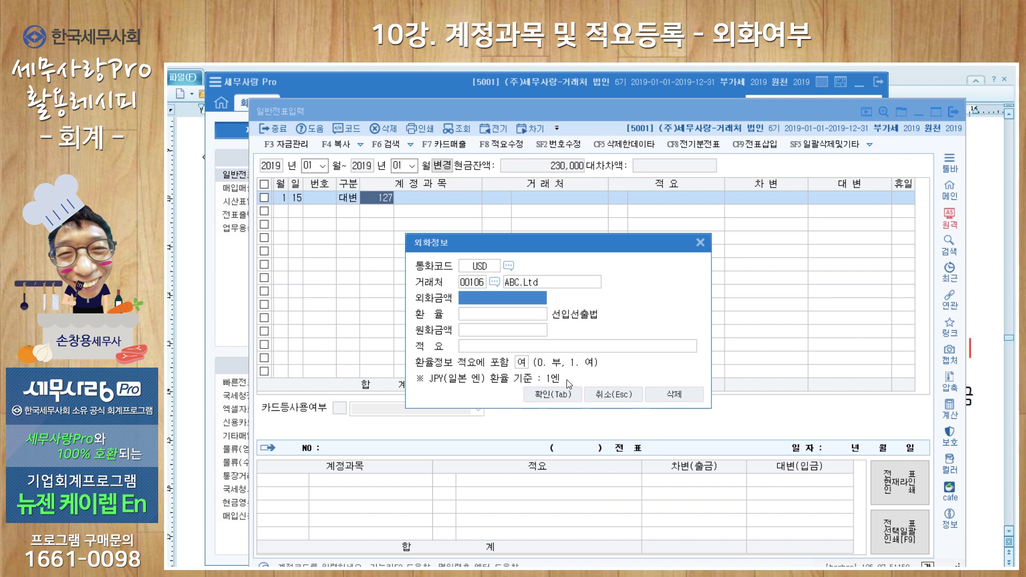
pyautogui.write('5000')
pyautogui.press('Return')
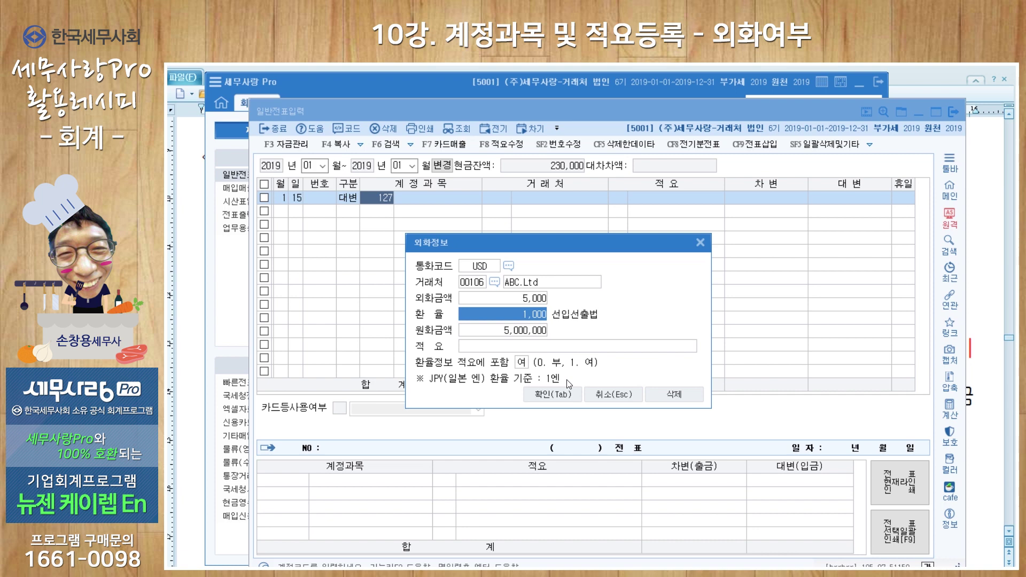
pyautogui.click(489, 348)
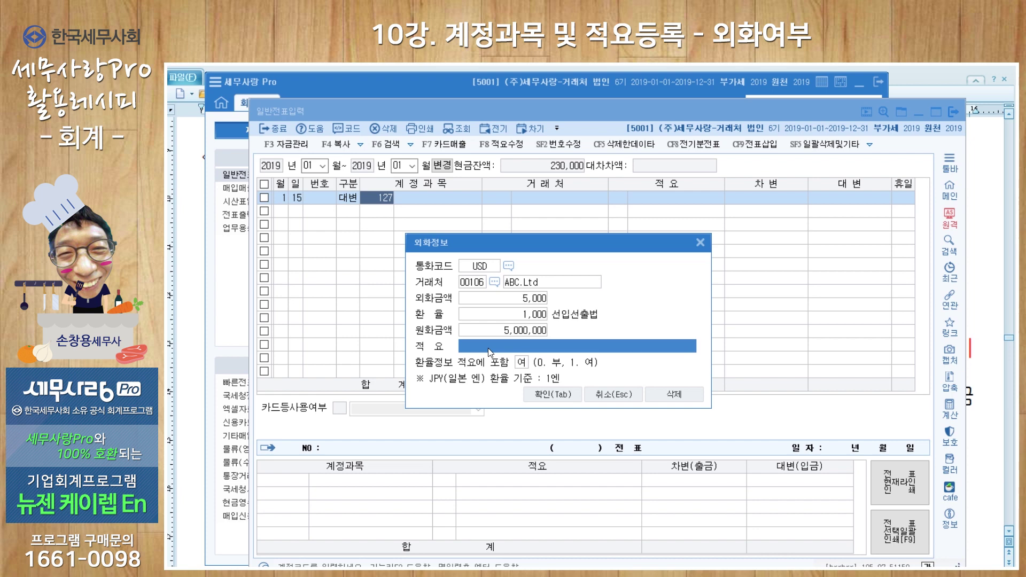
pyautogui.click(563, 396)
pyautogui.press('Return')
pyautogui.press('Return')
pyautogui.press('Return')
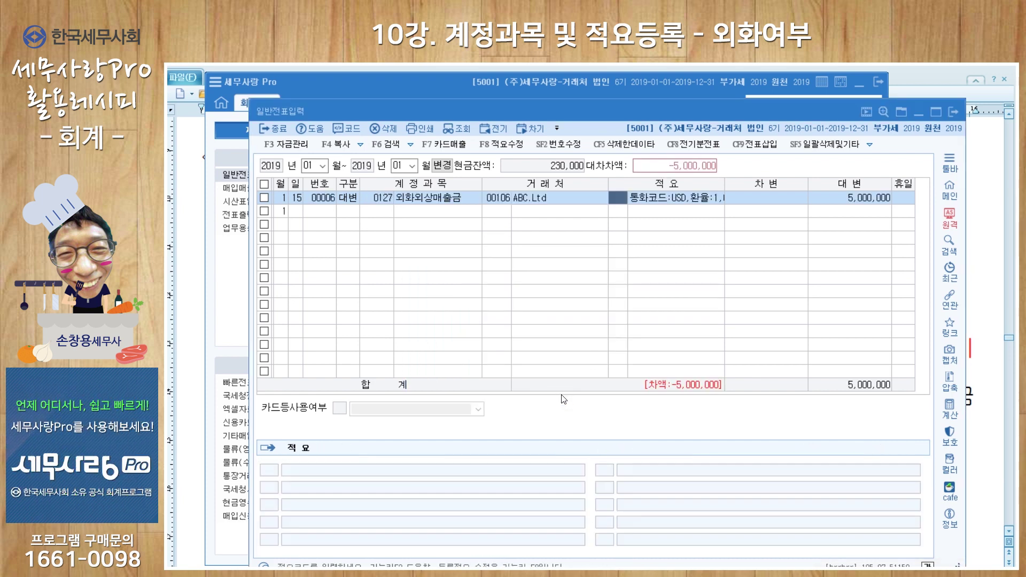
pyautogui.press('Return')
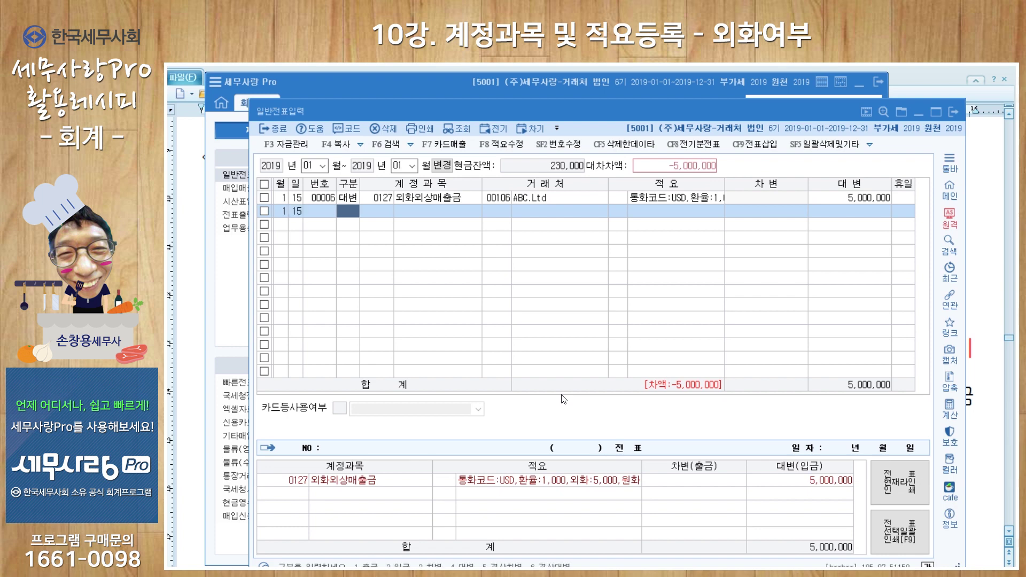
# Step: Add a 차변 line on account 104 and choose 98003 별별은행 as its customer in 외화정보
pyautogui.write('3')
pyautogui.press('Return')
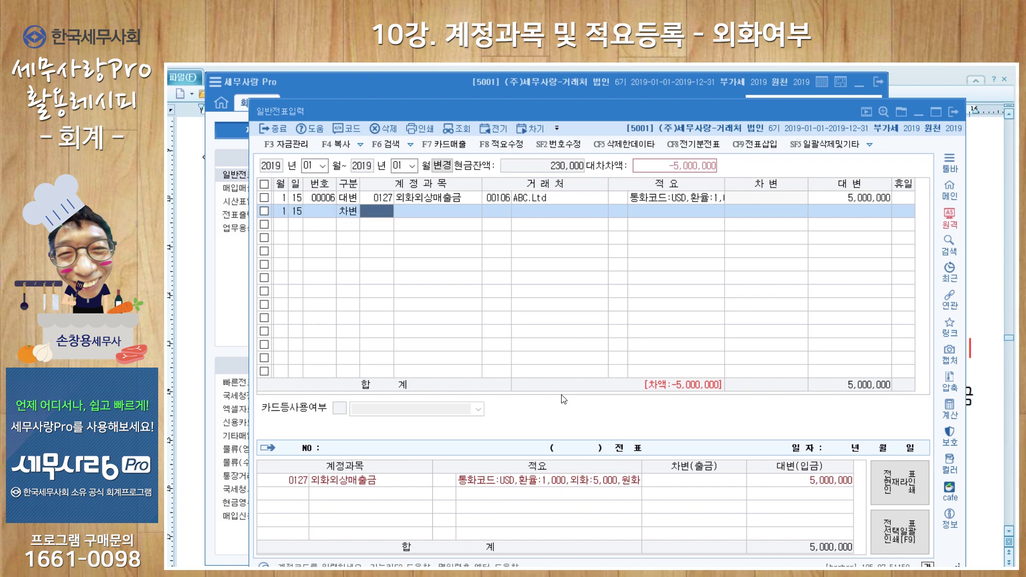
pyautogui.write('104')
pyautogui.press('Return')
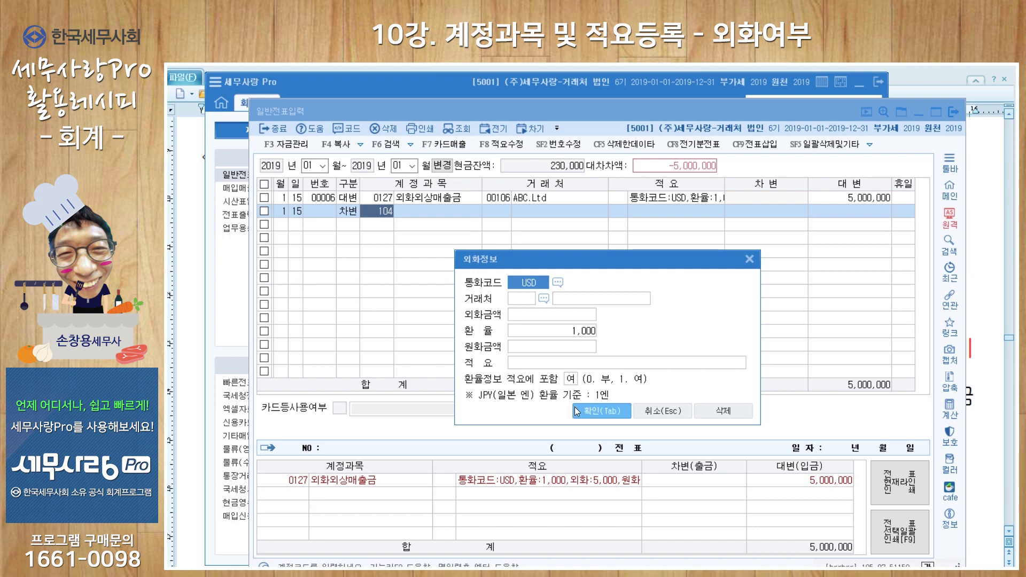
pyautogui.click(544, 299)
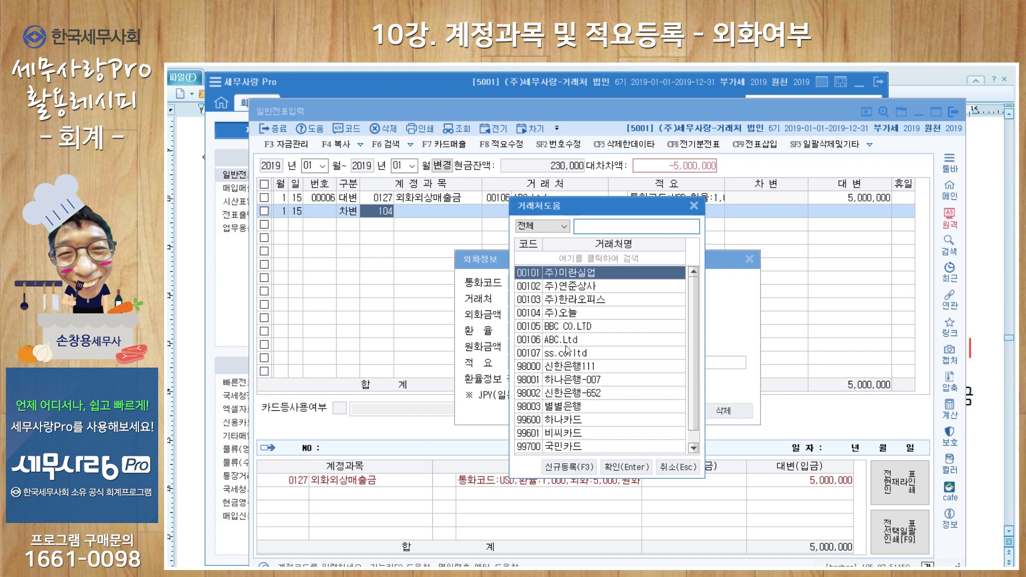
pyautogui.click(569, 407)
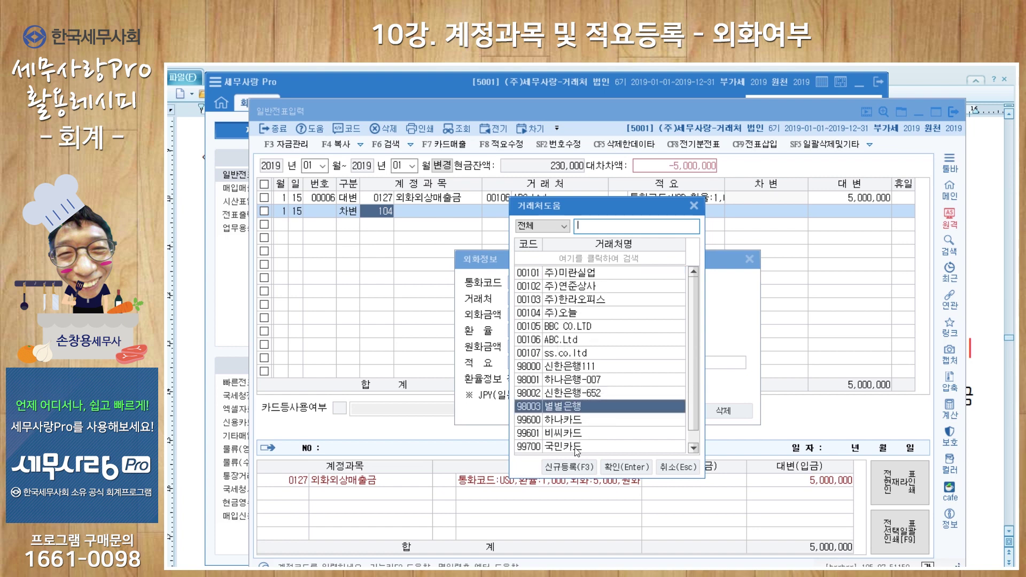
pyautogui.click(624, 467)
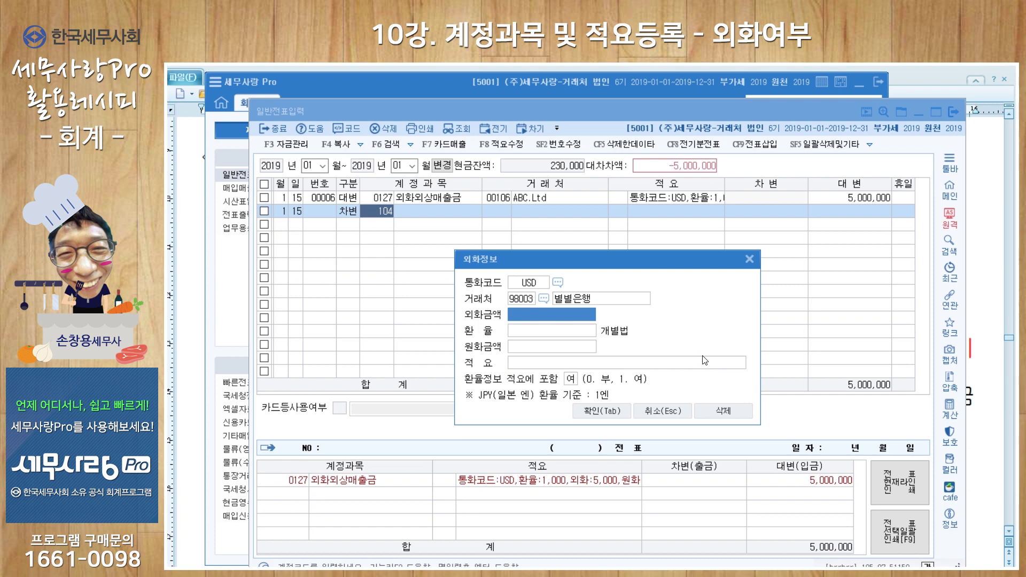
# Step: Set the foreign amount of the 별별은행 line to 5,000 and its exchange rate to 1,050, and complete the line
pyautogui.write('5000')
pyautogui.press('Return')
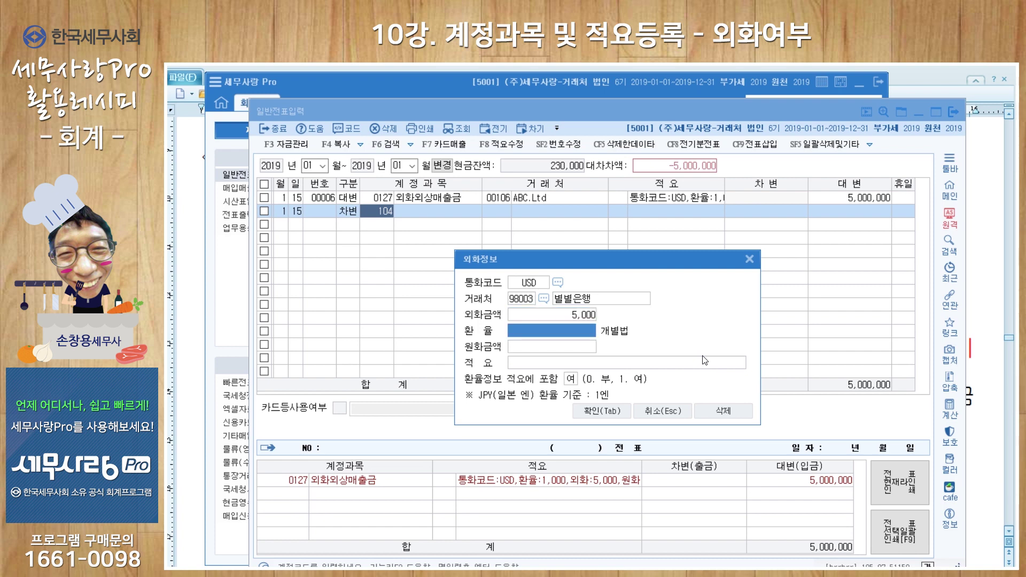
pyautogui.write('1050')
pyautogui.press('Return')
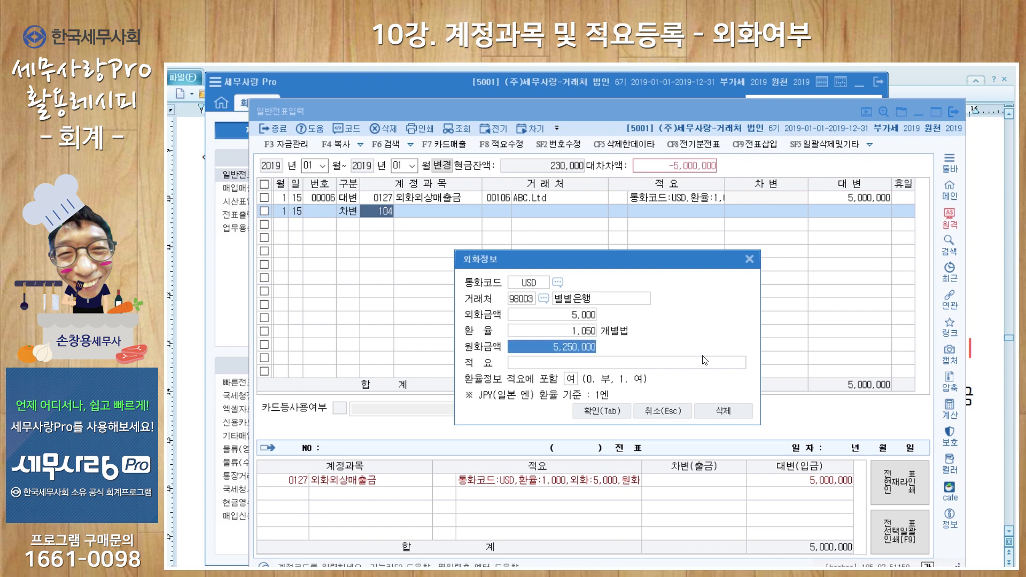
pyautogui.press('Return')
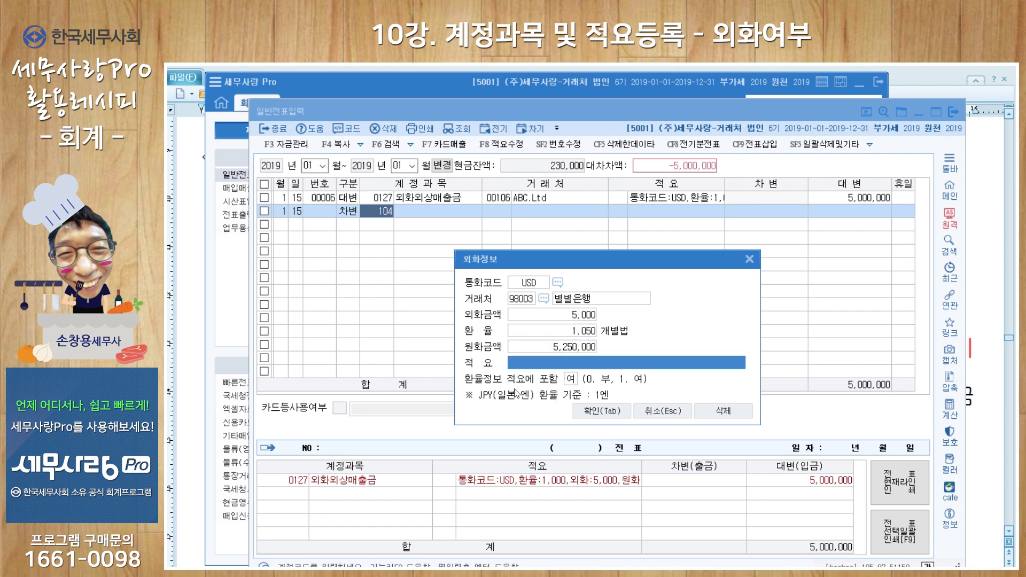
pyautogui.click(608, 413)
pyautogui.press('Return')
pyautogui.press('Return')
pyautogui.press('Return')
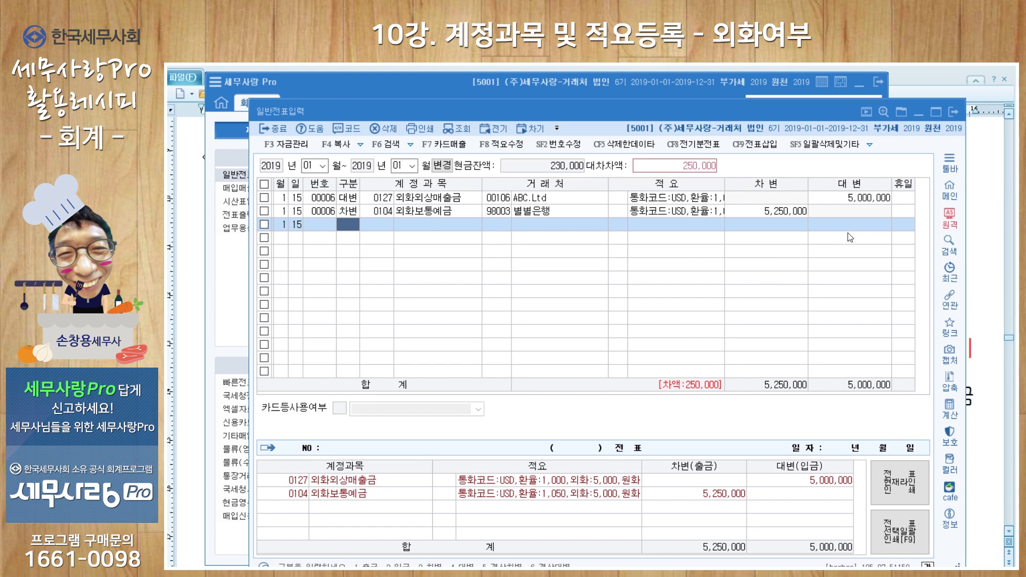
# Step: Add a 대변 line for the exchange difference on account 0907 외환차익 with 적요 number 1
pyautogui.click(866, 200)
pyautogui.press('4')
pyautogui.write('외환')
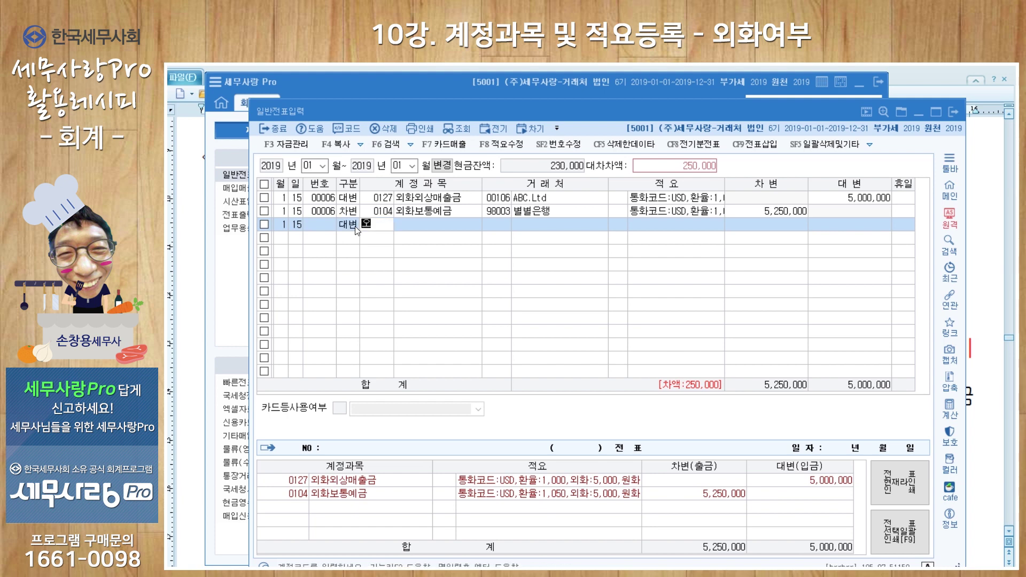
pyautogui.press('Return')
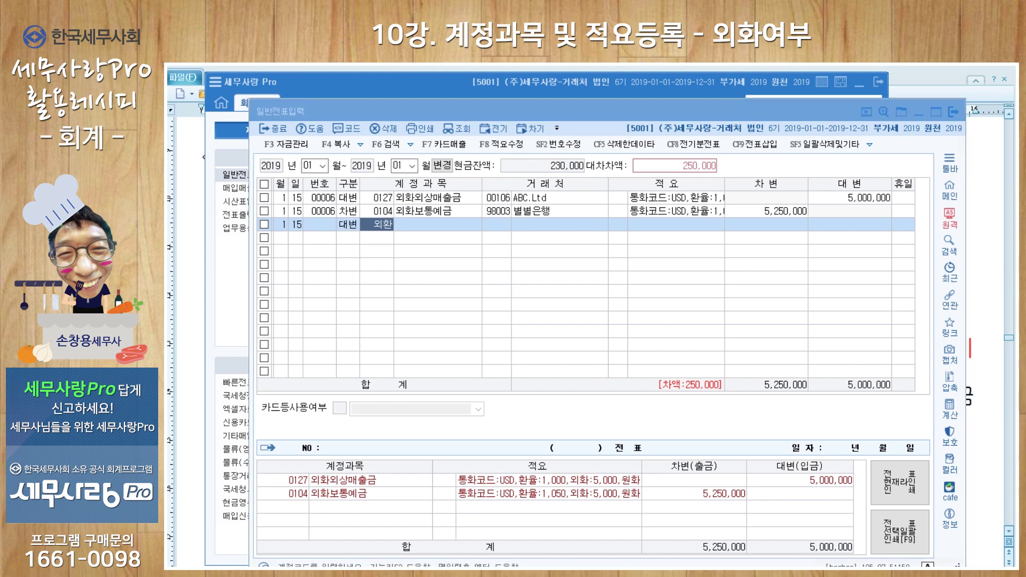
pyautogui.press('Return')
pyautogui.press('Return')
pyautogui.write('1')
pyautogui.press('Return')
pyautogui.press('Return')
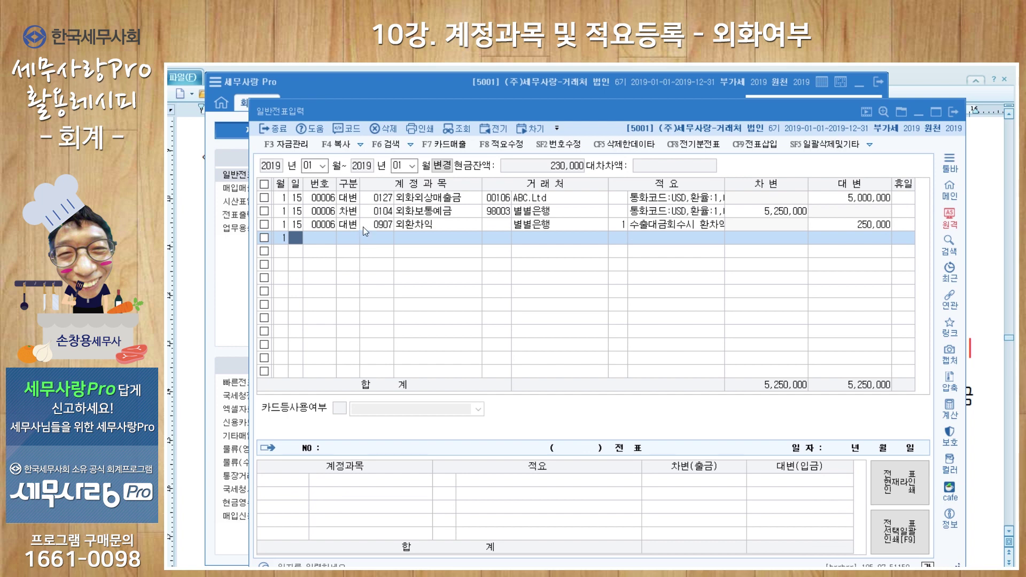
# Step: Start a 대변 line dated the 20th on account 104 외화보통예금
pyautogui.write('20')
pyautogui.press('Return')
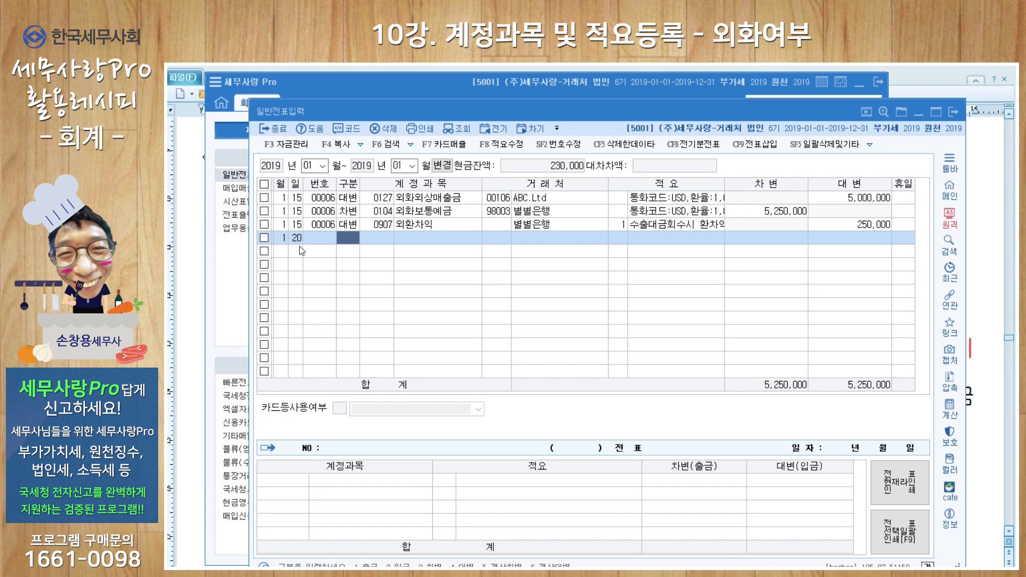
pyautogui.write('4')
pyautogui.press('Return')
pyautogui.write('0107')
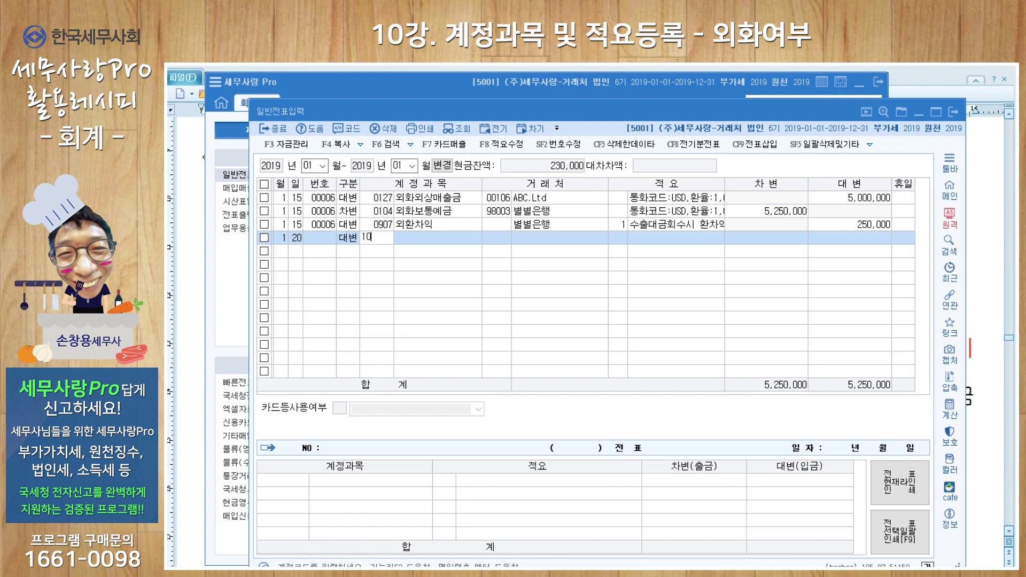
pyautogui.press('Return')
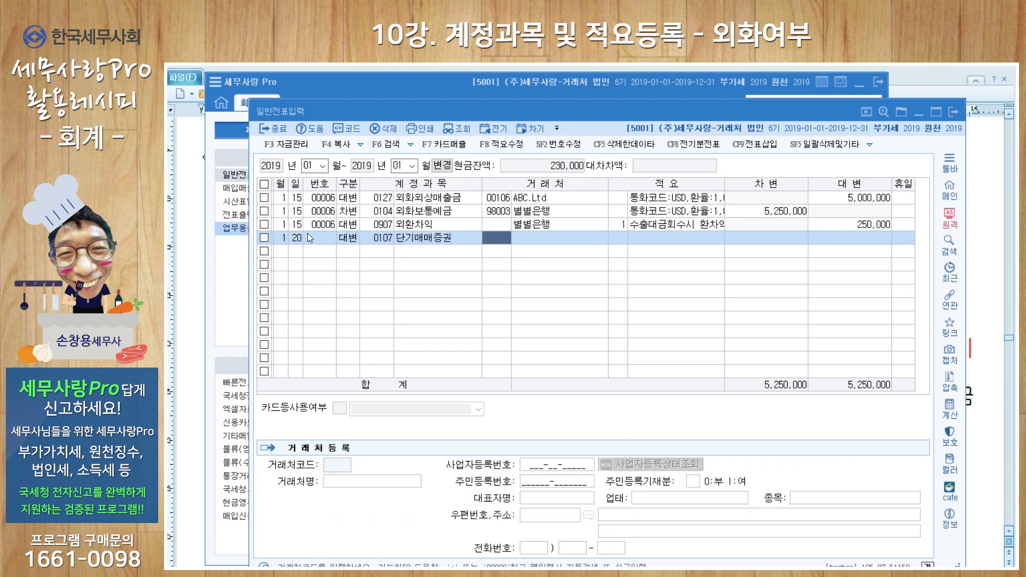
pyautogui.click(389, 242)
pyautogui.write('104')
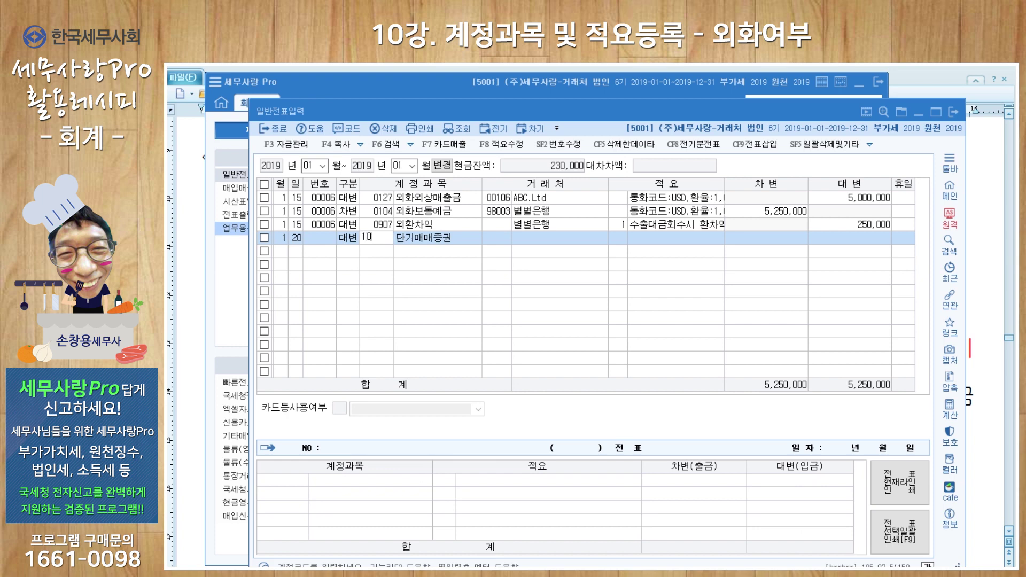
pyautogui.press('Return')
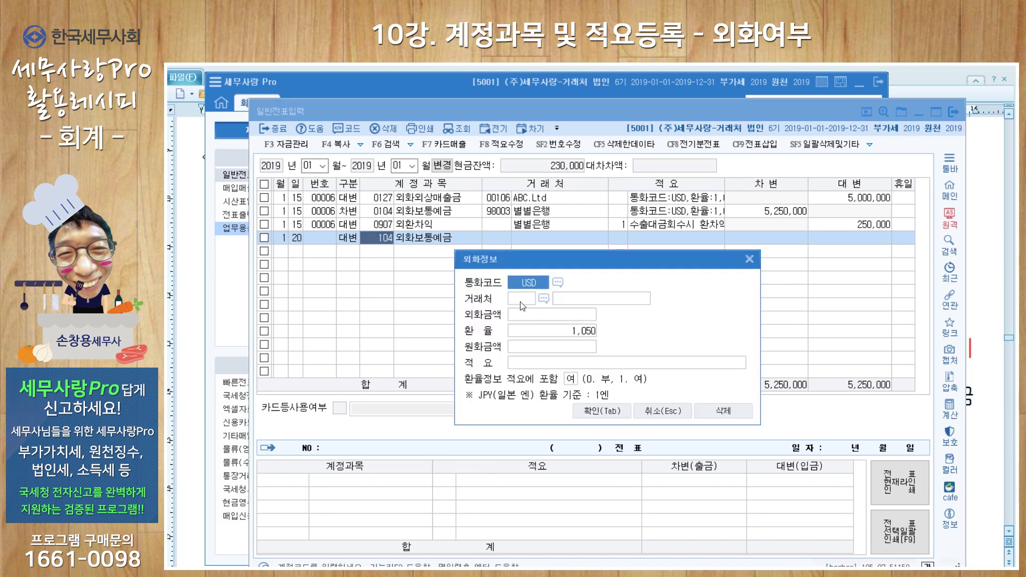
# Step: Choose 98003 별별은행 as the 대변 line's customer in 외화정보, set the foreign amount to 3,000, and complete the line
pyautogui.click(524, 303)
pyautogui.write('98003')
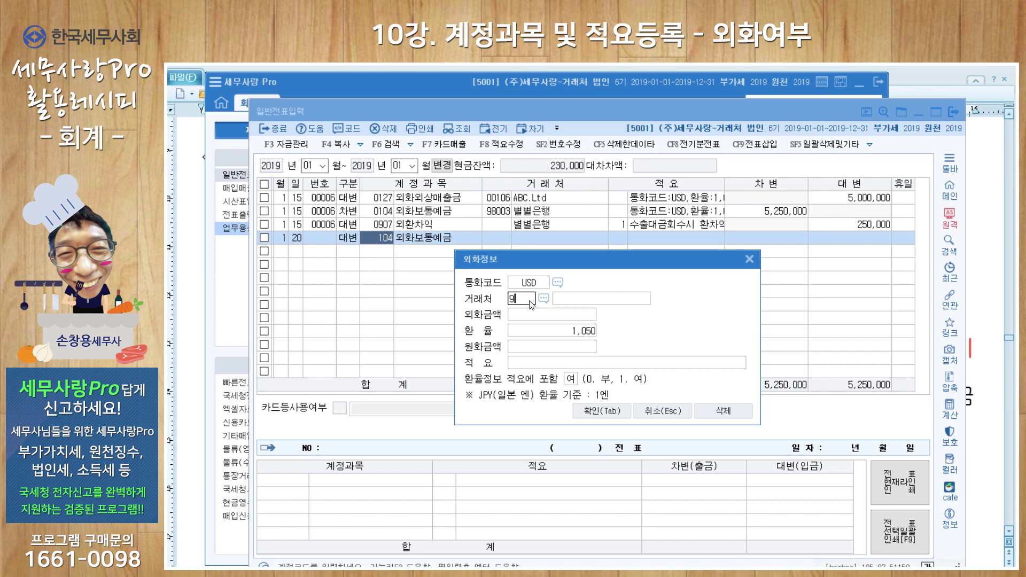
pyautogui.press('Return')
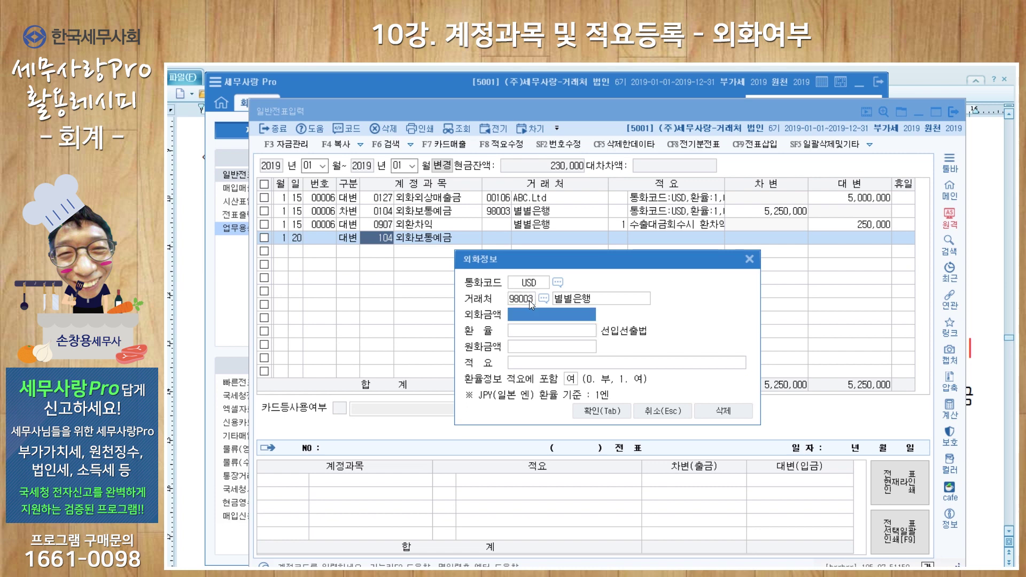
pyautogui.write('3000')
pyautogui.press('Return')
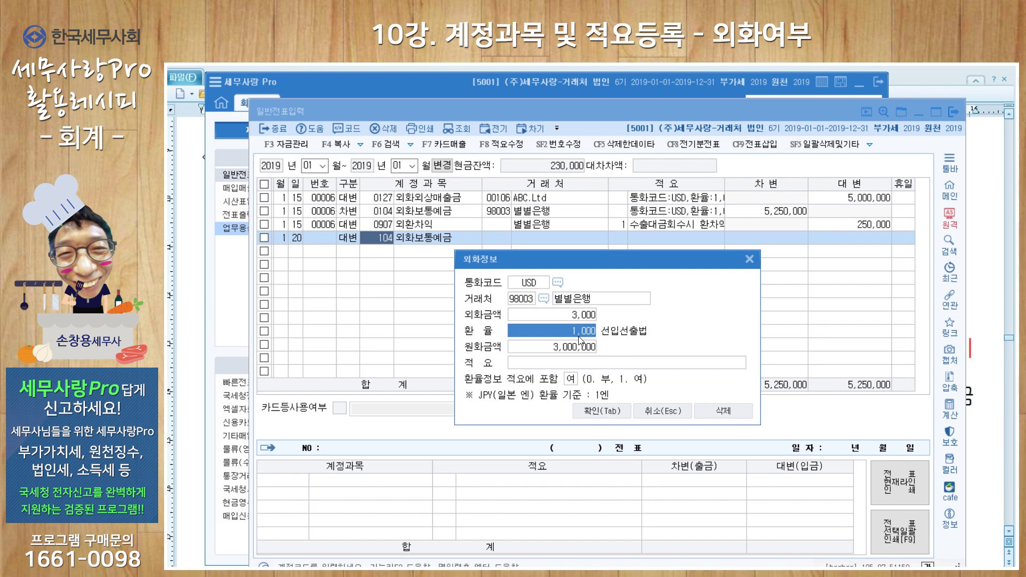
pyautogui.click(608, 409)
pyautogui.press('Return')
pyautogui.press('Return')
pyautogui.press('Return')
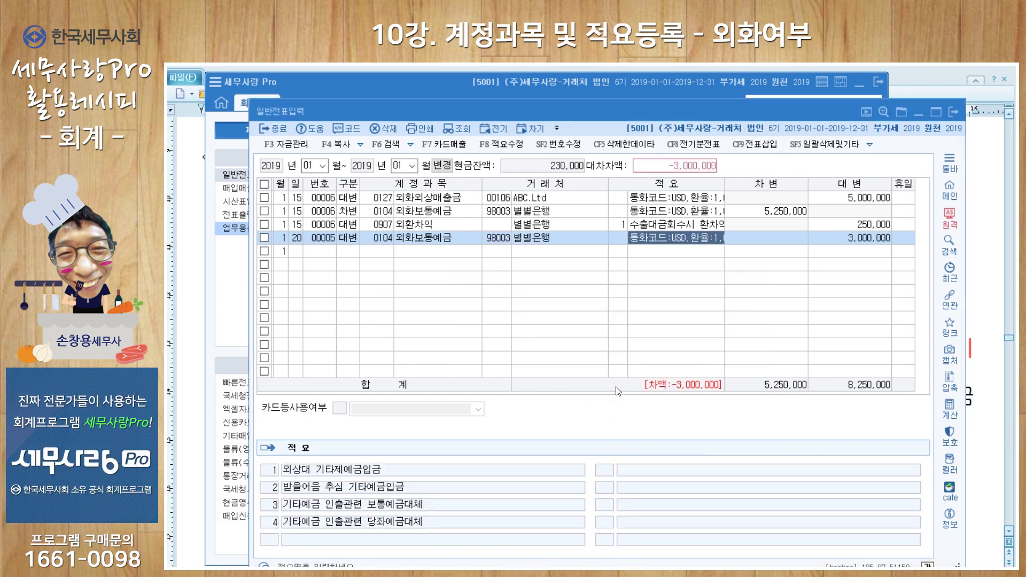
# Step: Add a 차변 line dated the 20th on account 0122 소모품
pyautogui.write('20')
pyautogui.press('Return')
pyautogui.write('3')
pyautogui.press('Return')
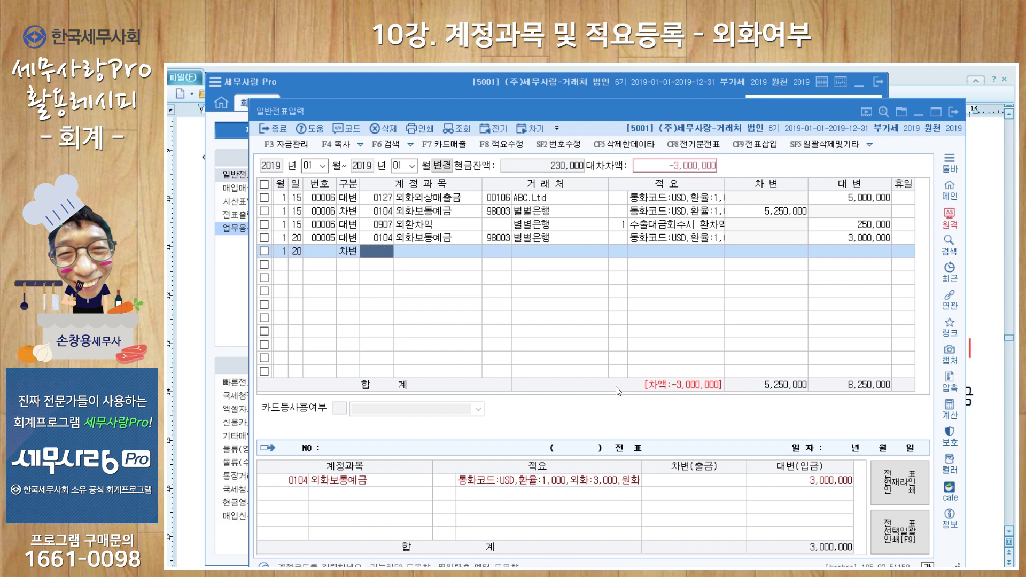
pyautogui.write('소모')
pyautogui.press('Return')
pyautogui.press('Return')
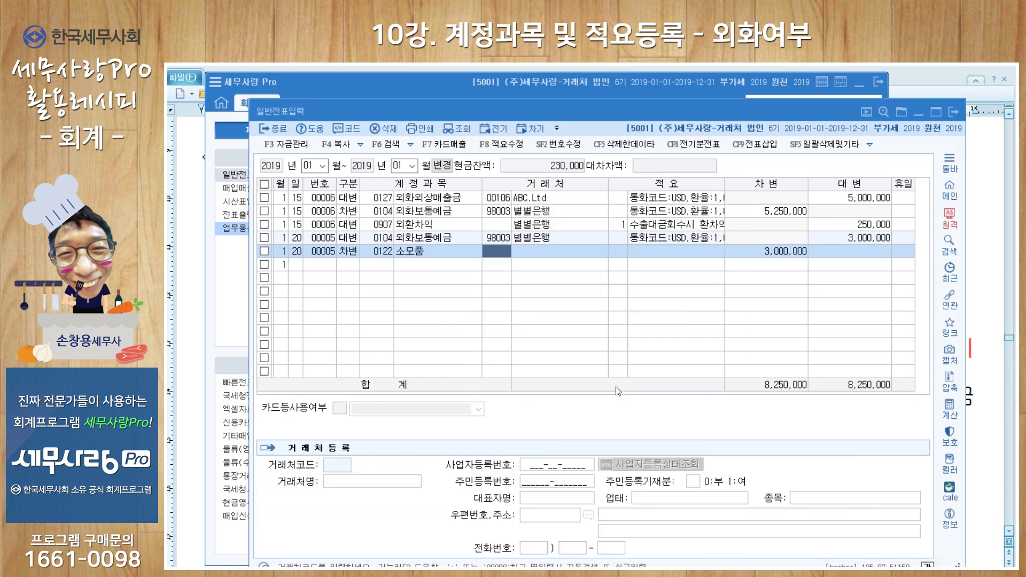
# Step: Fill in the 소모품 line with 기구 as customer and 사무용가구구입 as 적요, and complete it
pyautogui.press('Return')
pyautogui.write('사무용가구구이')
pyautogui.write('ㅂ')
pyautogui.press('Return')
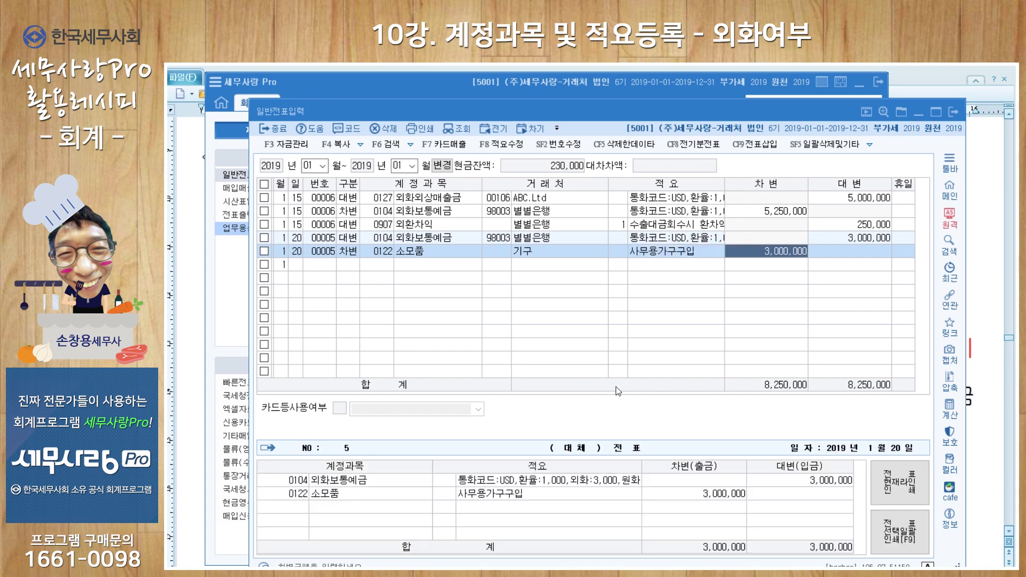
pyautogui.press('Return')
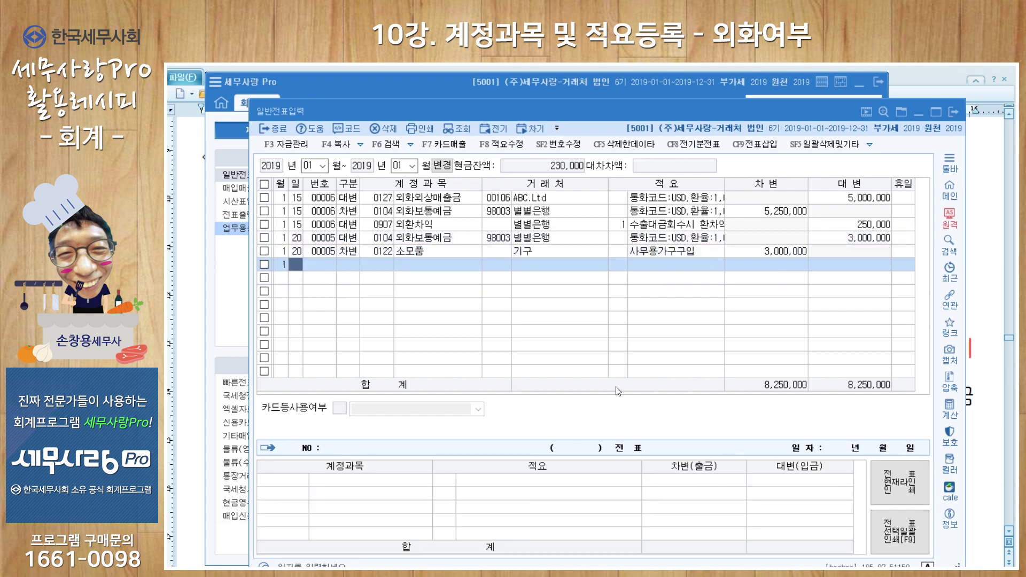
# Step: Start a 대변 line dated the 30th on account 104 외화보통예금
pyautogui.write('30')
pyautogui.press('Return')
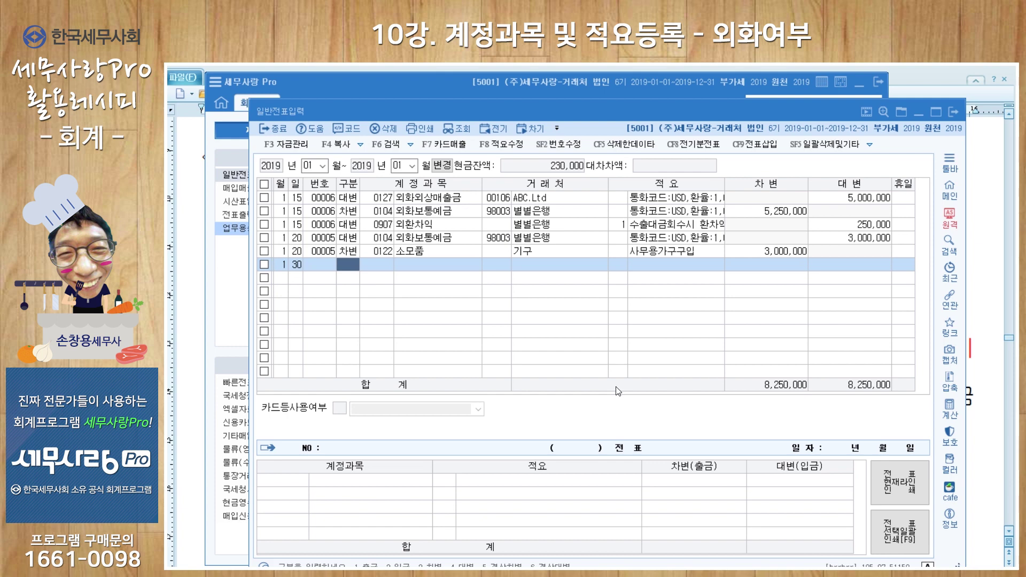
pyautogui.press('Return')
pyautogui.write('104')
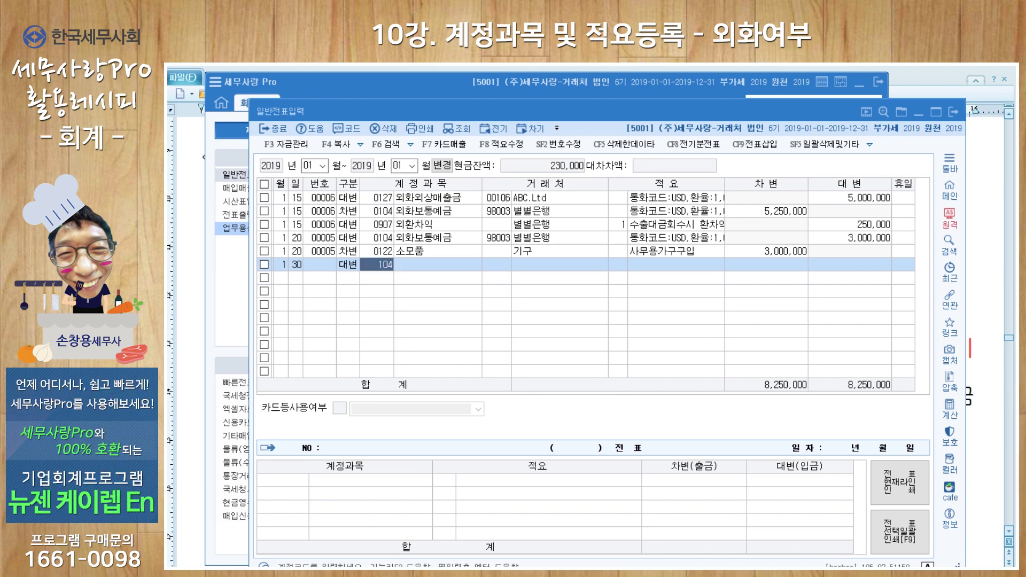
pyautogui.press('Return')
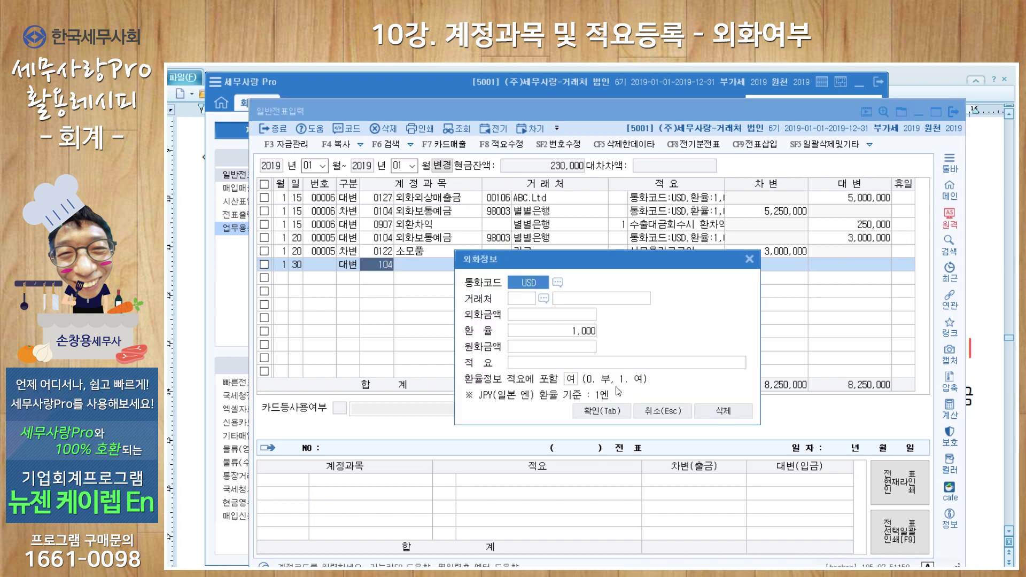
# Step: Choose 98003 별별은행 in 외화정보 for the line dated the 30th, set the foreign amount to 4,000, and complete the line
pyautogui.press('Return')
pyautogui.write('98003')
pyautogui.press('Return')
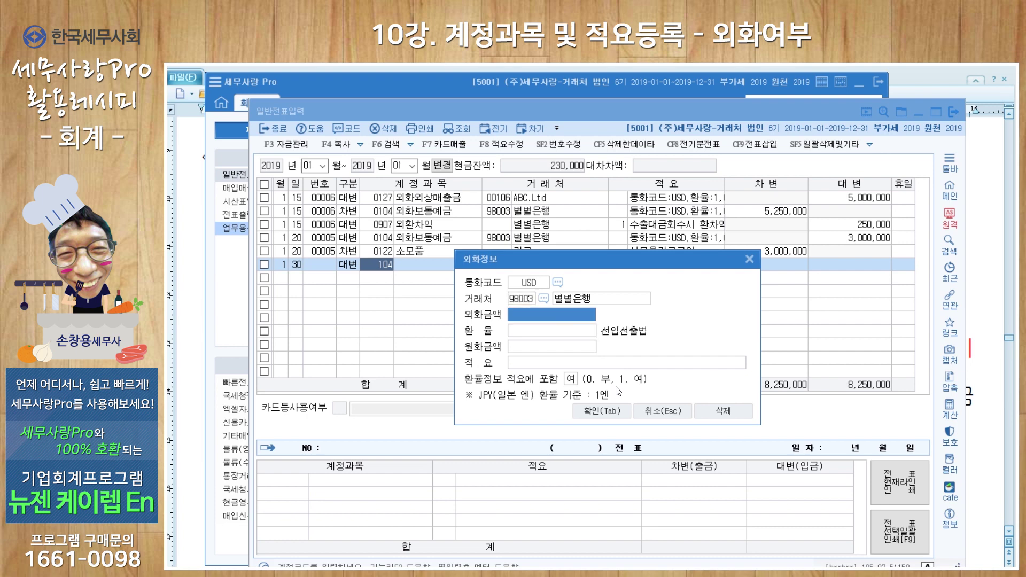
pyautogui.write('4000')
pyautogui.press('Return')
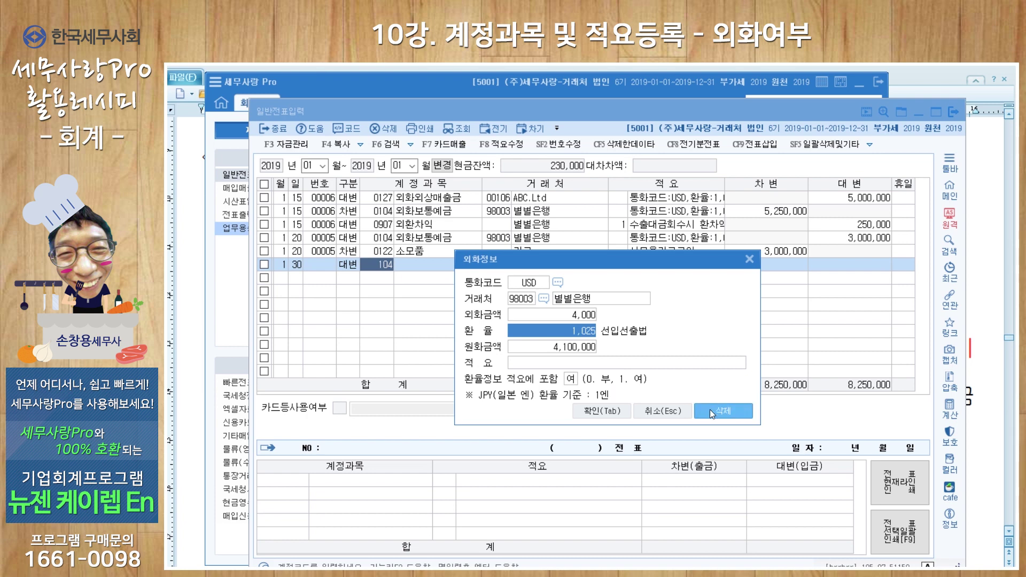
pyautogui.click(604, 412)
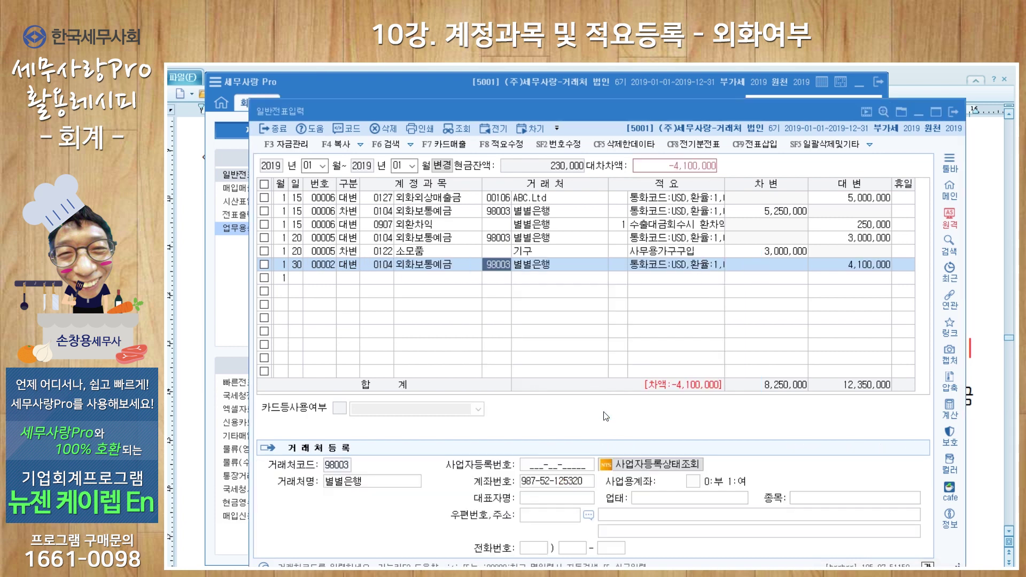
pyautogui.press('Return')
pyautogui.press('Return')
pyautogui.press('Return')
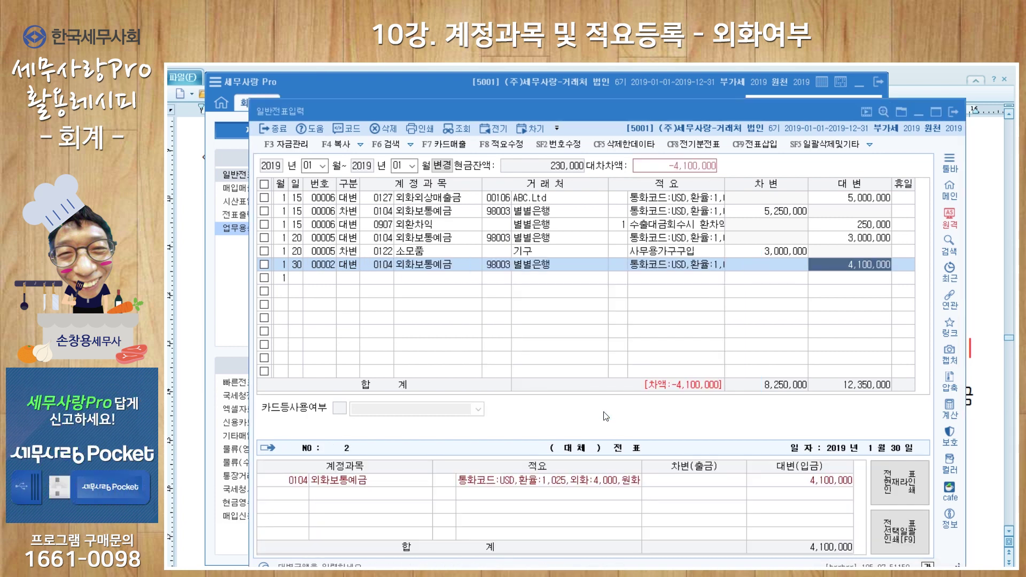
# Step: Add a 차변 line dated the 30th on account 274 외화외상매입금 and choose 00105 BBC CO.LTD as its customer in 외화정보
pyautogui.write('30')
pyautogui.press('Return')
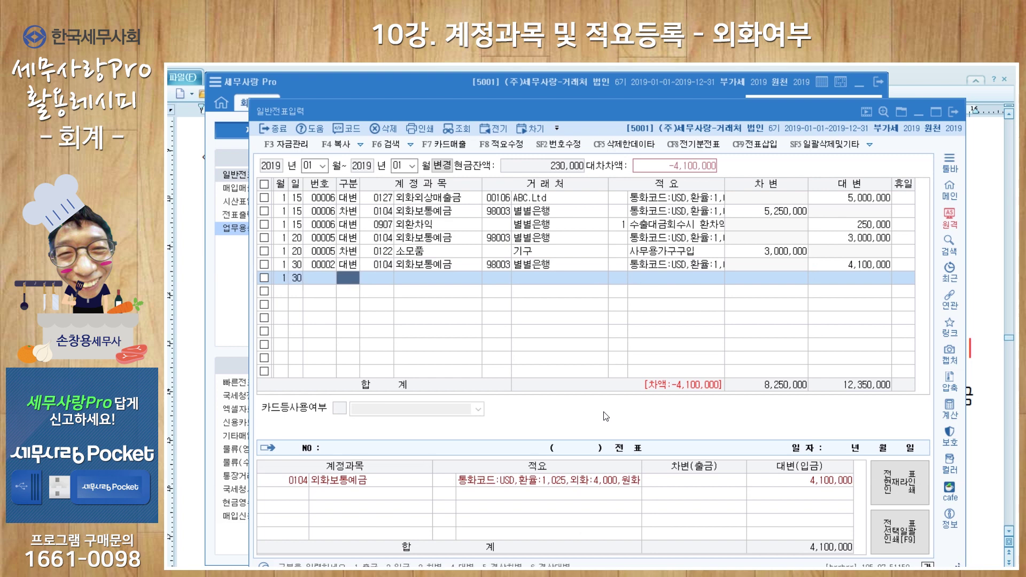
pyautogui.write('3')
pyautogui.press('Return')
pyautogui.write('274')
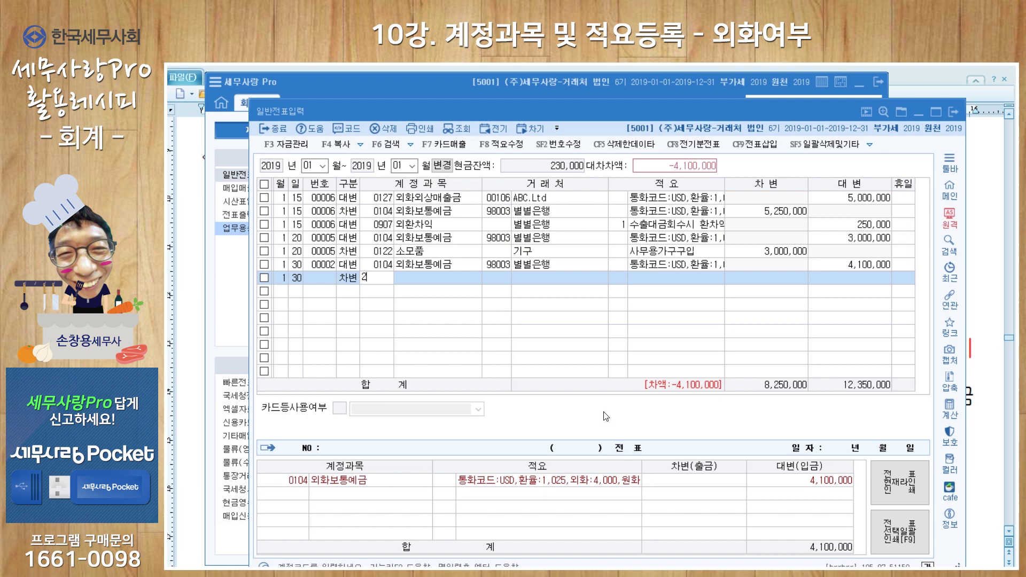
pyautogui.press('Return')
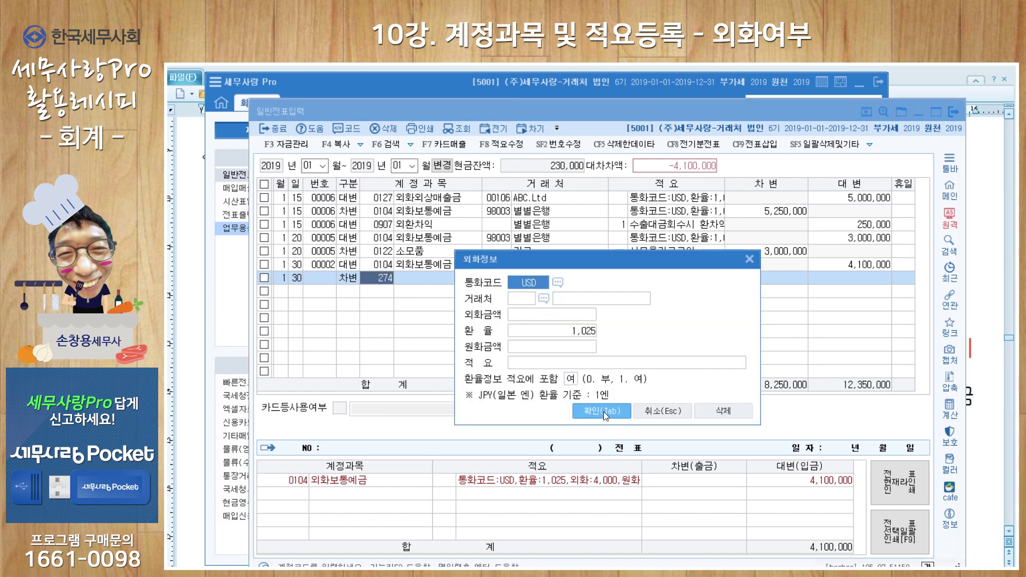
pyautogui.press('Return')
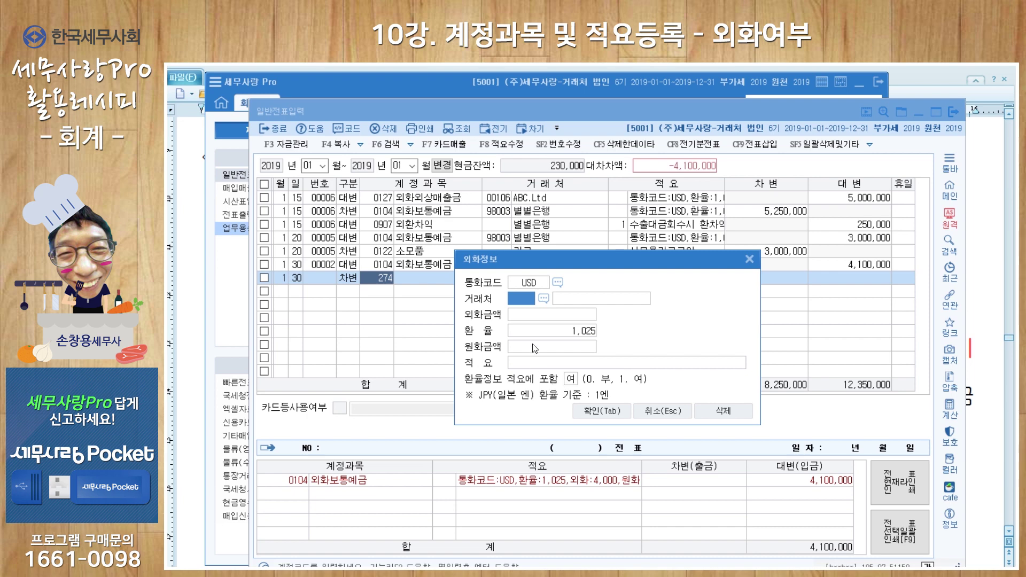
pyautogui.click(544, 299)
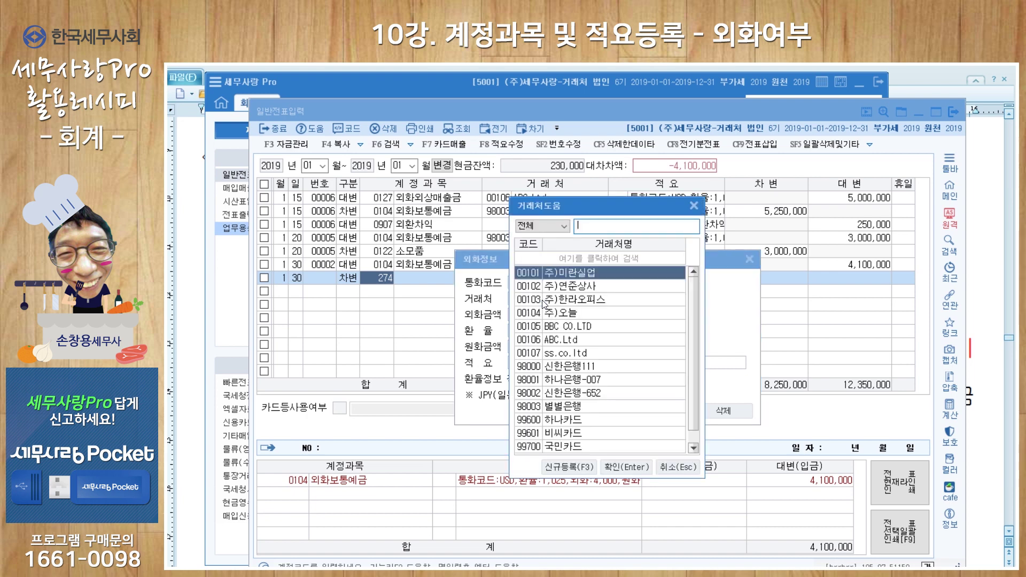
pyautogui.click(564, 327)
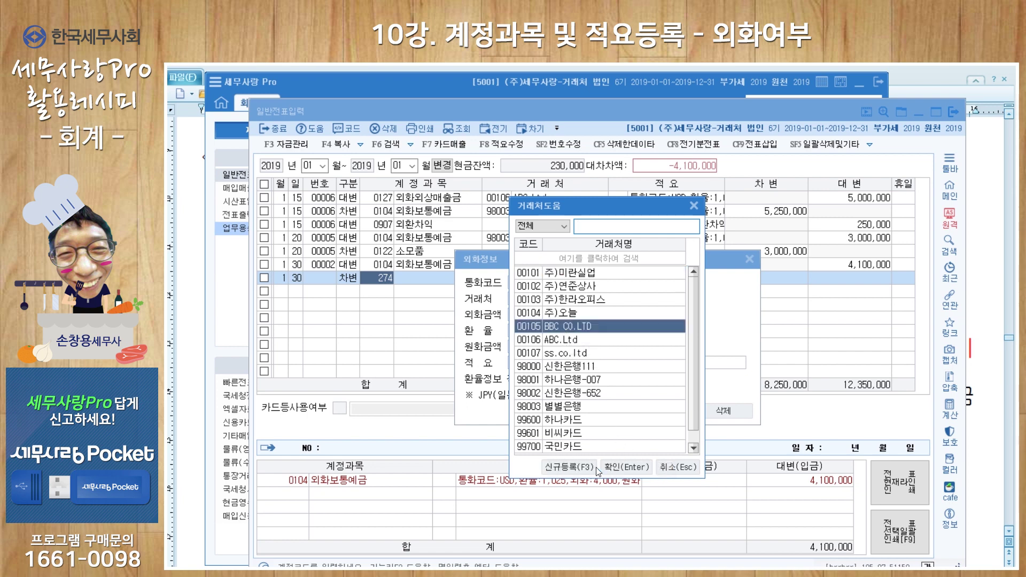
pyautogui.click(621, 468)
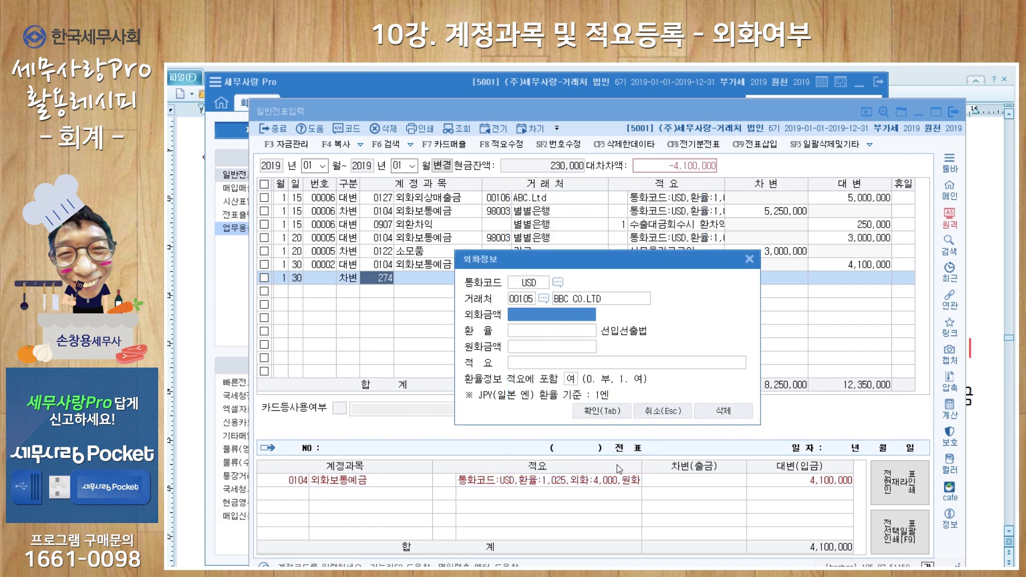
# Step: Set the foreign amount of the BBC CO.LTD line to 4,000 and complete the line
pyautogui.write('4000')
pyautogui.press('Return')
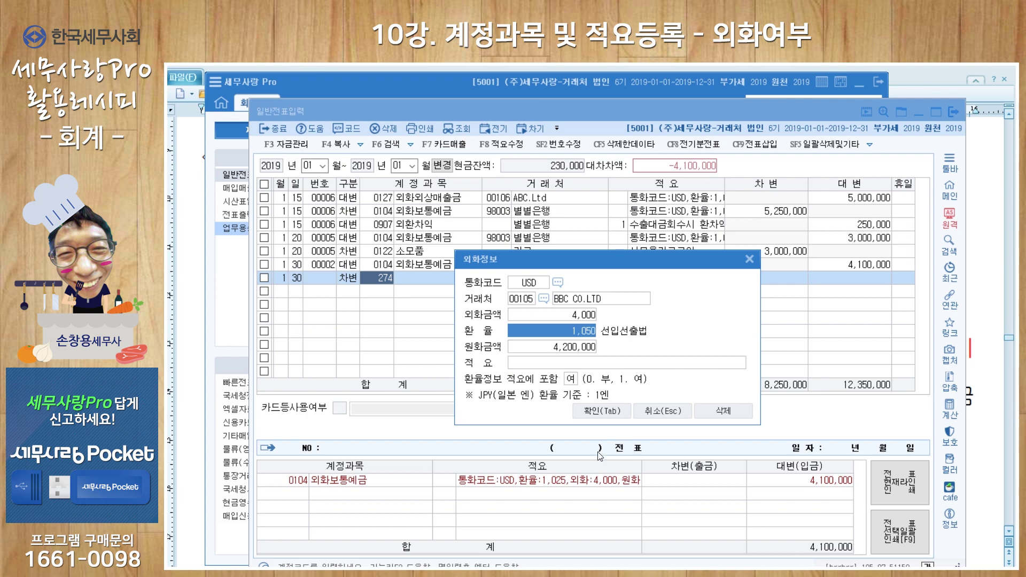
pyautogui.click(610, 410)
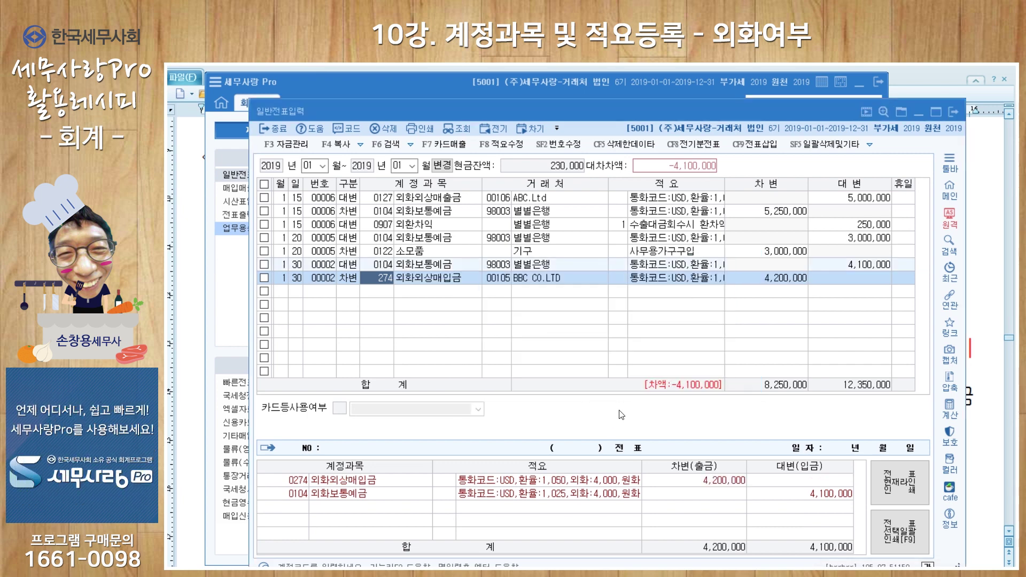
pyautogui.press('Return')
pyautogui.press('Return')
pyautogui.press('Return')
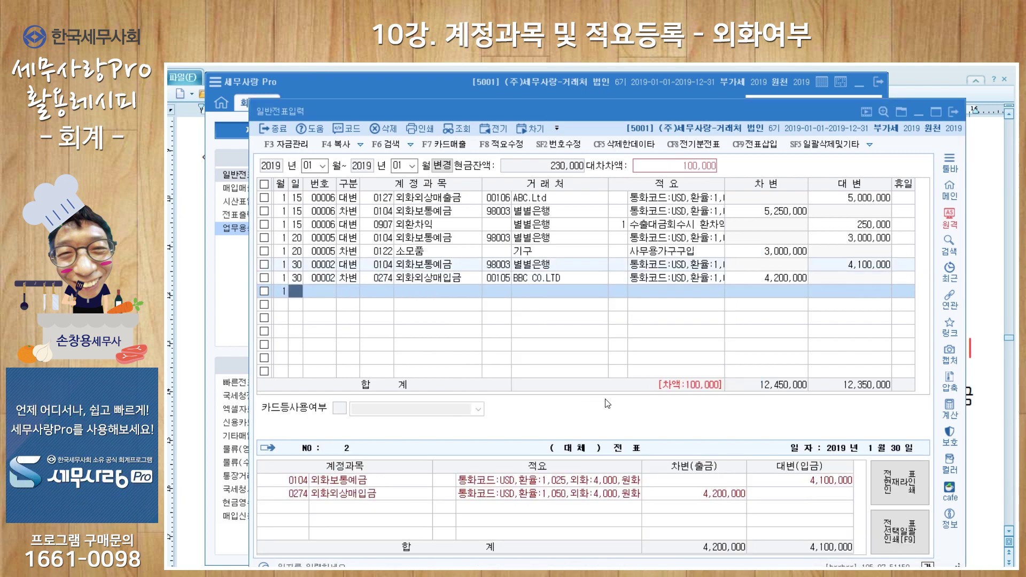
# Step: Add a 대변 line dated the 30th on account 0907 외환차익 with 적요 number 2, 수입대금결제시 환차익
pyautogui.write('30')
pyautogui.press('Return')
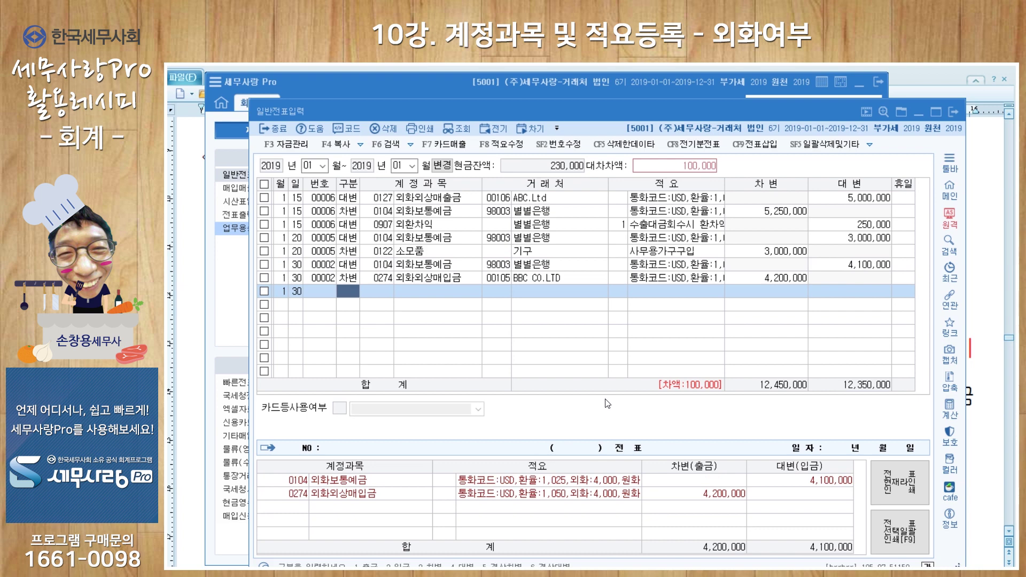
pyautogui.write('4')
pyautogui.press('Return')
pyautogui.write('외화')
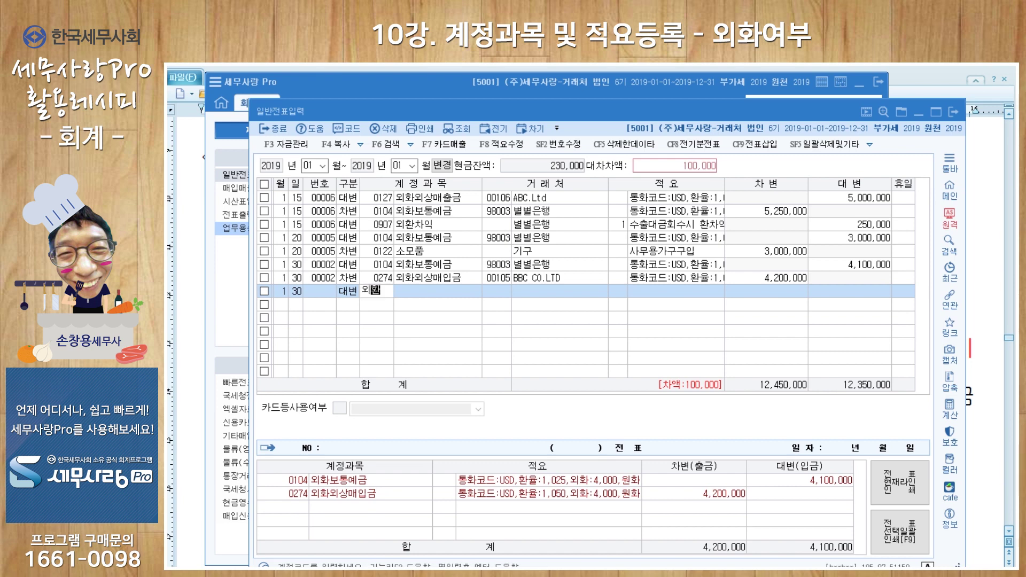
pyautogui.press('Return')
pyautogui.press('Return')
pyautogui.press('Return')
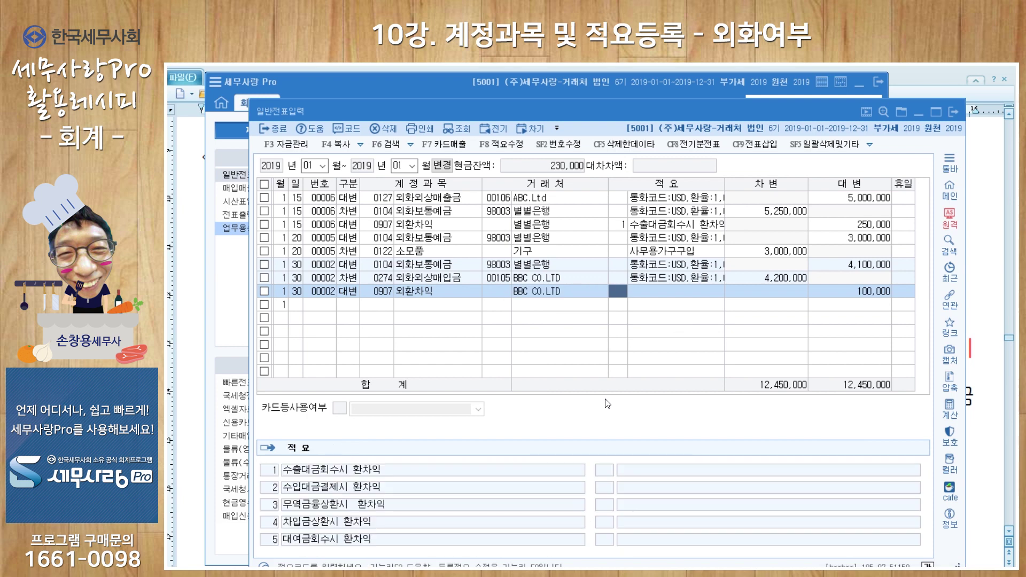
pyautogui.write('2')
pyautogui.press('Return')
pyautogui.press('Return')
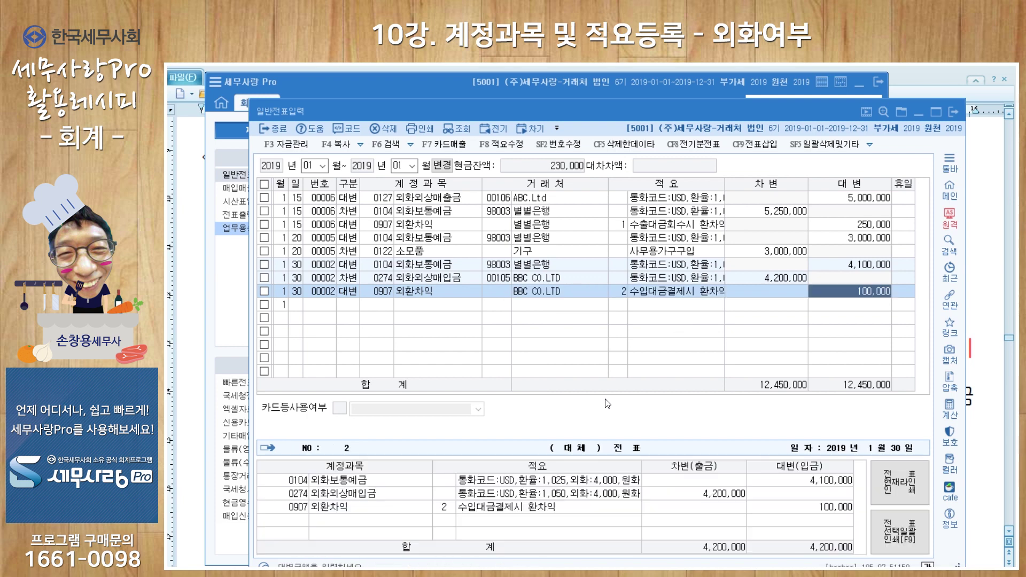
pyautogui.press('Return')
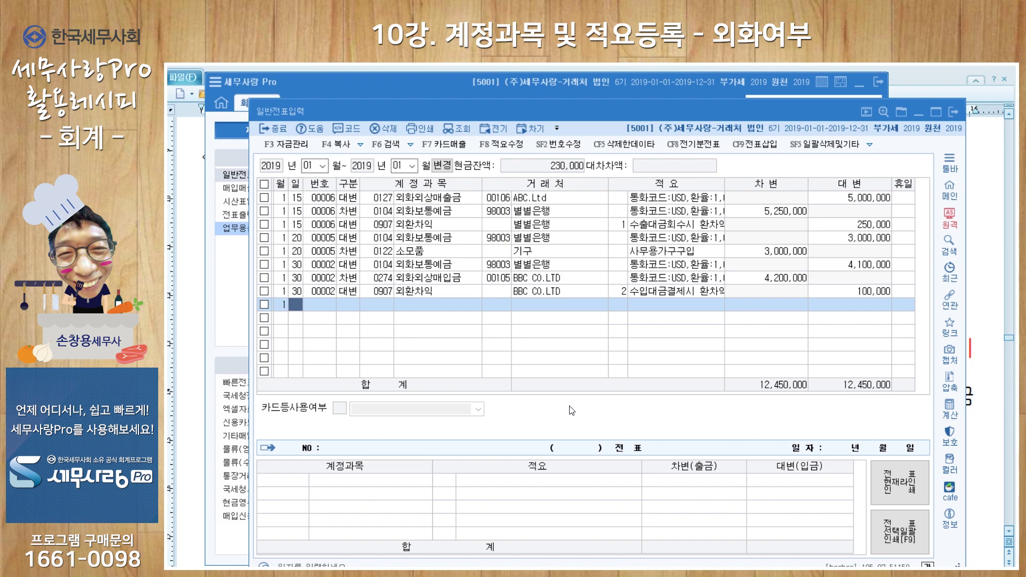
# Step: Open the 외화거래처원장 ledger of 외화관리 for the period January 1 to December 31, 2019
pyautogui.click(424, 83)
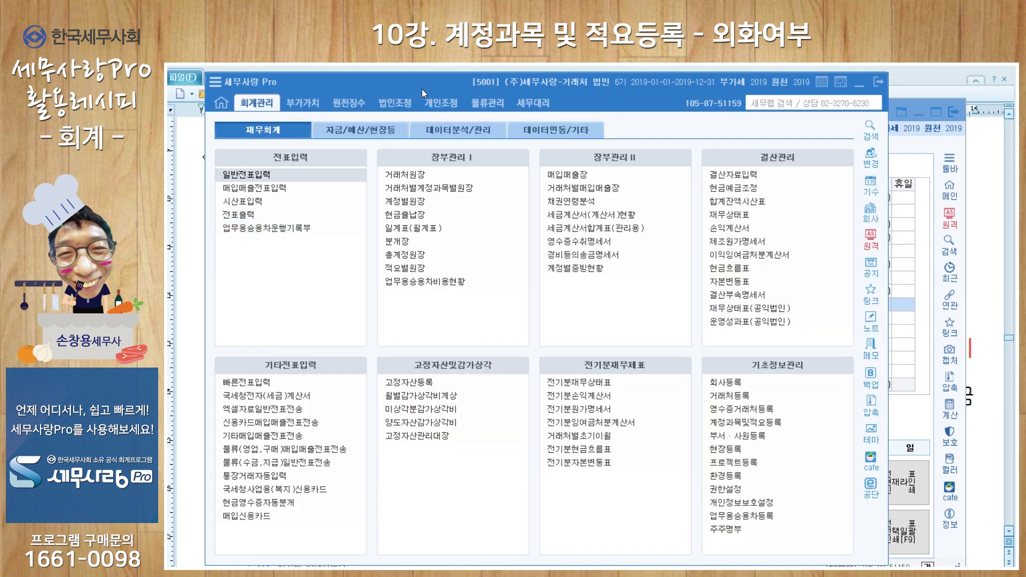
pyautogui.click(369, 133)
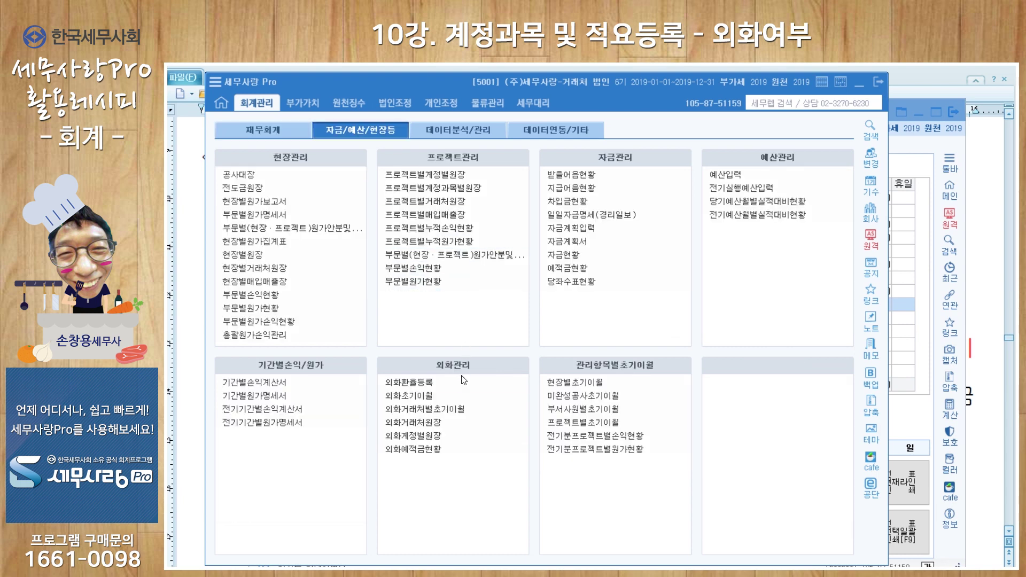
pyautogui.click(428, 423)
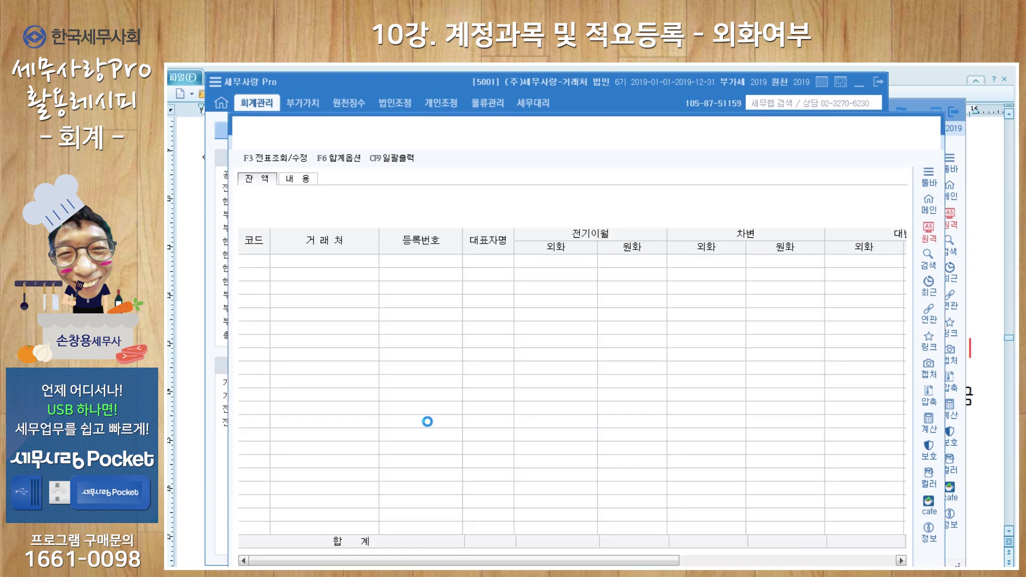
pyautogui.press('Return')
pyautogui.press('Return')
pyautogui.press('Return')
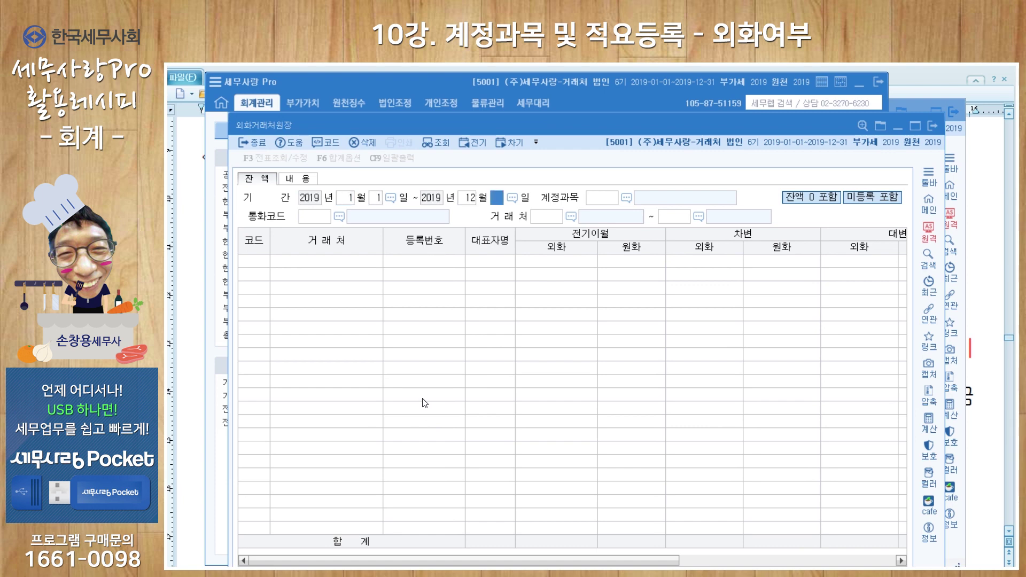
# Step: Query the ledger for account 0104 외화보통예금 in USD across customers 00101 to 99701, and review its carried-forward, 차변, 대변 and 잔액 amounts
pyautogui.write('0104')
pyautogui.press('Return')
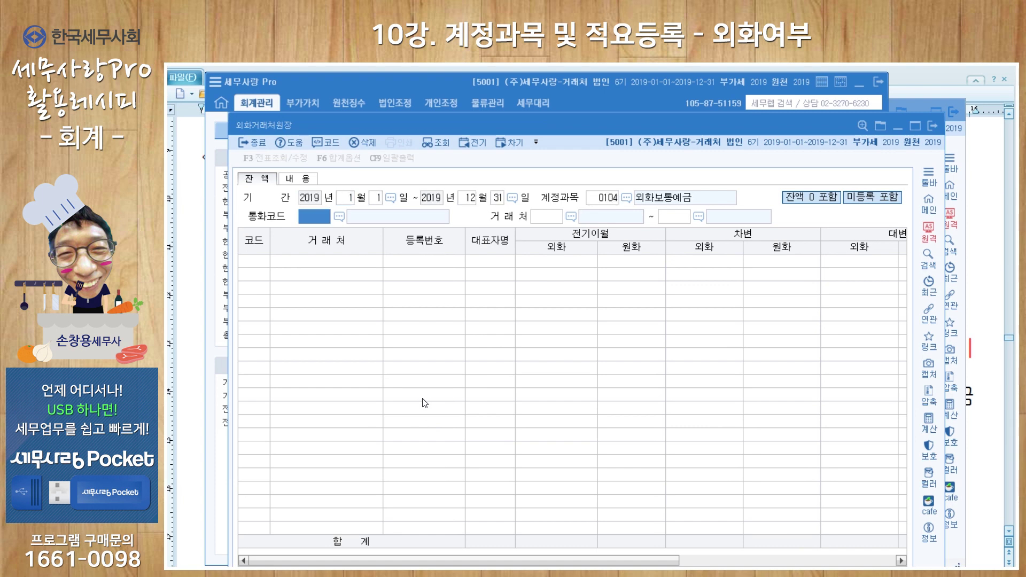
pyautogui.press('Return')
pyautogui.press('Return')
pyautogui.press('Return')
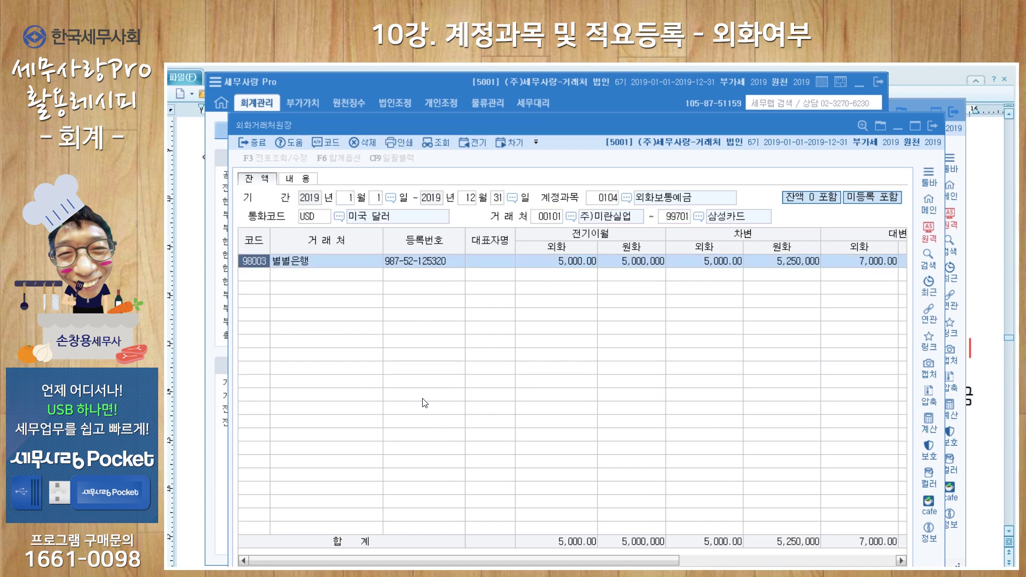
pyautogui.moveTo(650, 560); pyautogui.dragTo(818, 559)
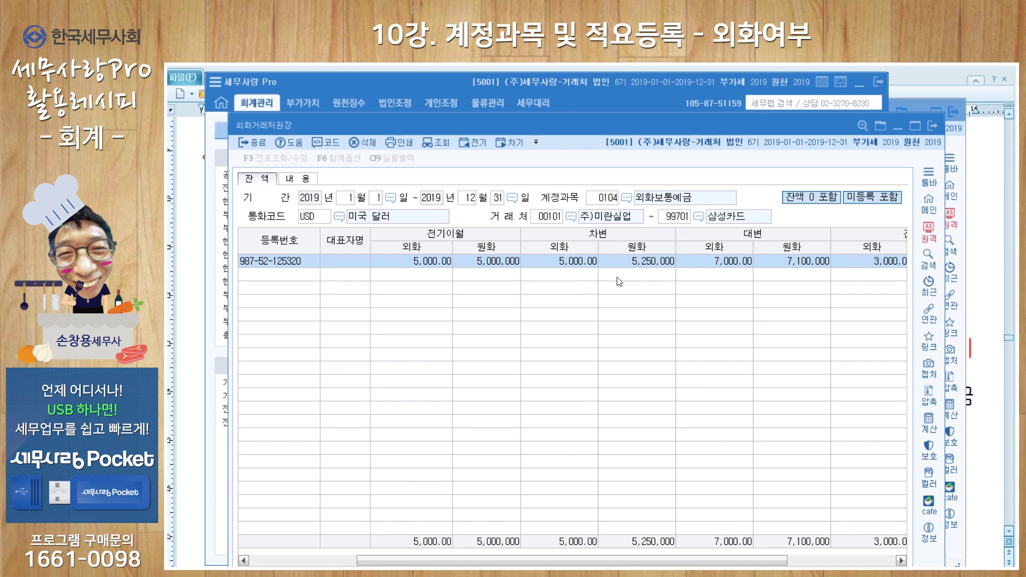
pyautogui.moveTo(736, 558); pyautogui.dragTo(845, 556)
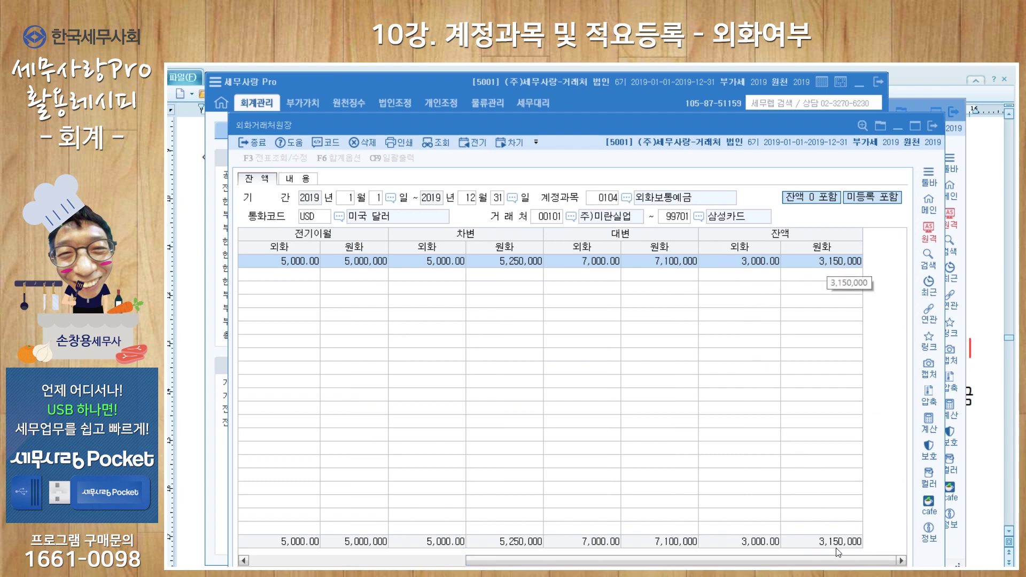
pyautogui.moveTo(837, 561); pyautogui.dragTo(619, 562)
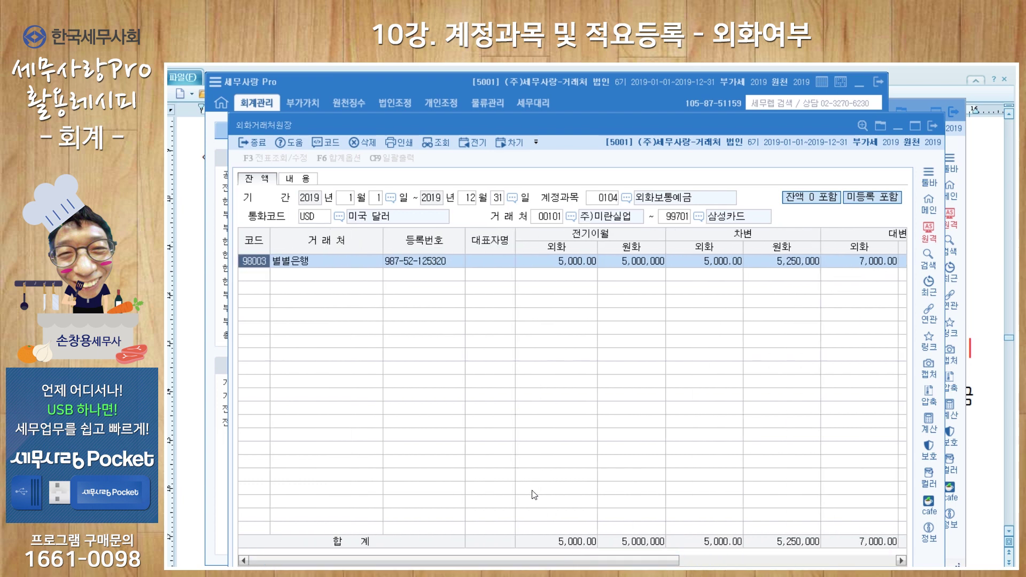